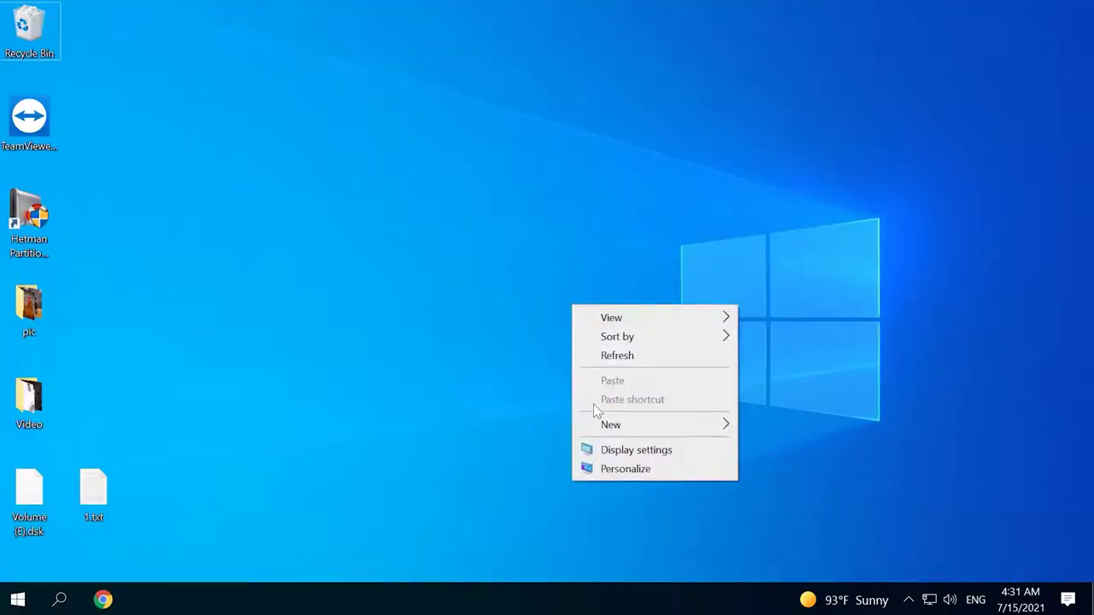
# Step: Create a new text document on the desktop named win11_reg.txt
pyautogui.moveTo(629, 425)
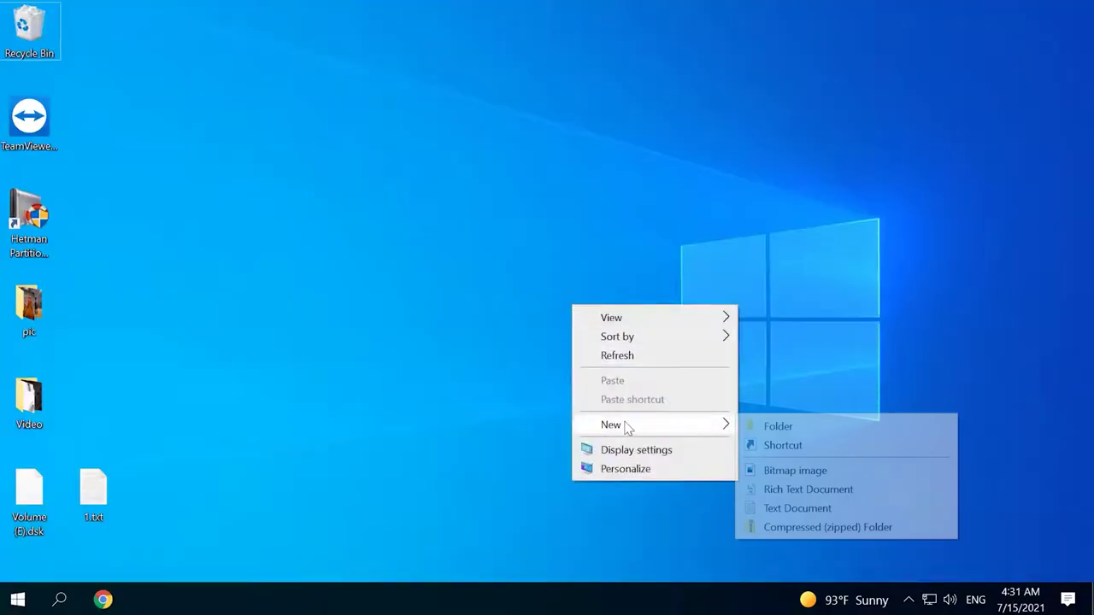
pyautogui.click(795, 509)
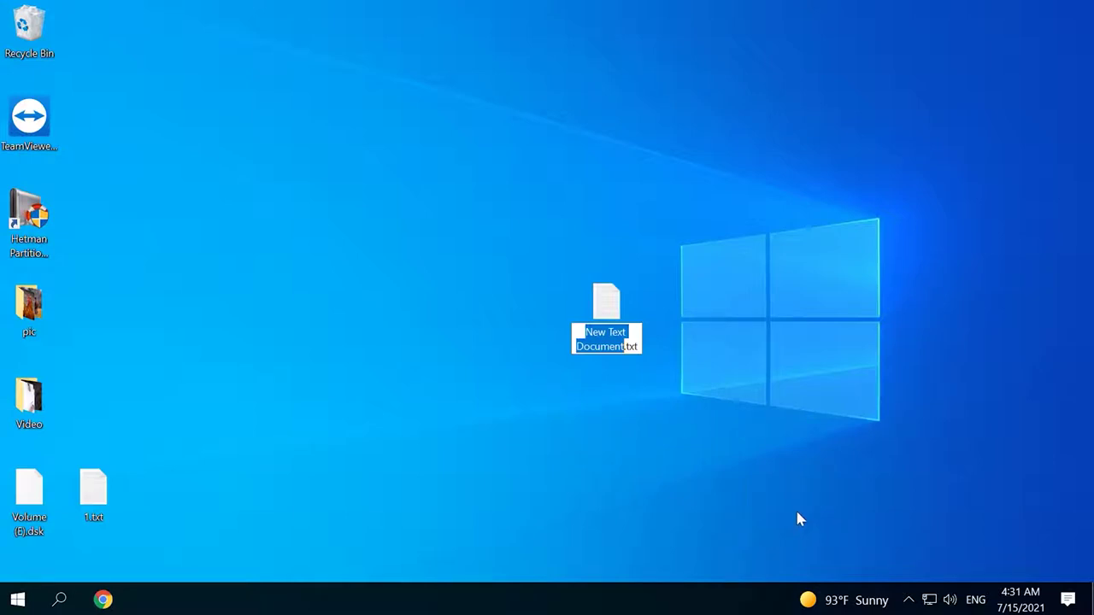
pyautogui.write('win11_')
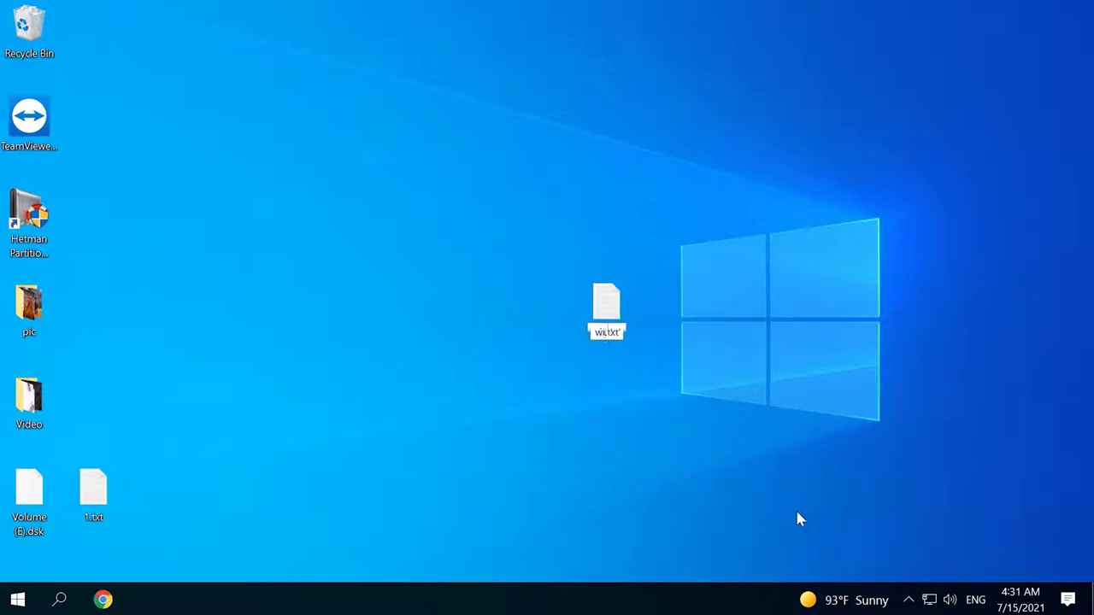
pyautogui.write('reg')
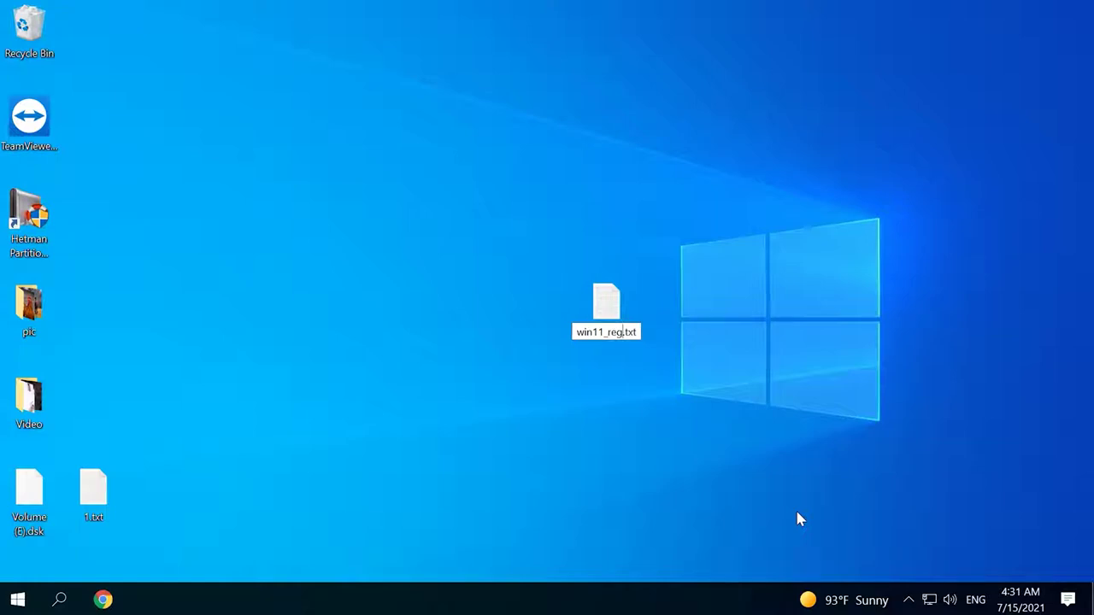
pyautogui.press('Return')
pyautogui.press('Return')
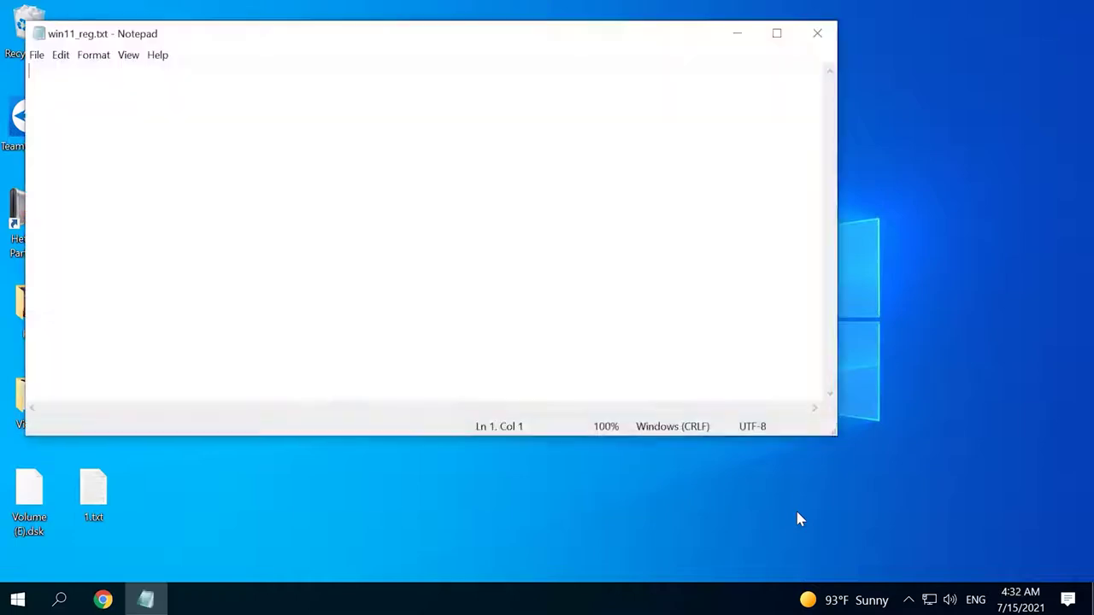
# Step: Paste the LabConfig BypassTPMCheck and BypassSecureBootCheck entries into win11_reg.txt, save, and close Notepad
pyautogui.write('Windows Registry Editor Version 5.00  [HKEY_LOCAL_MACHINE\\SYSTEM\\Setup\\LabConfig]  "BypassTPMCheck"=dword:00000001  "BypassSecureBootCheck"=dword:00000001')
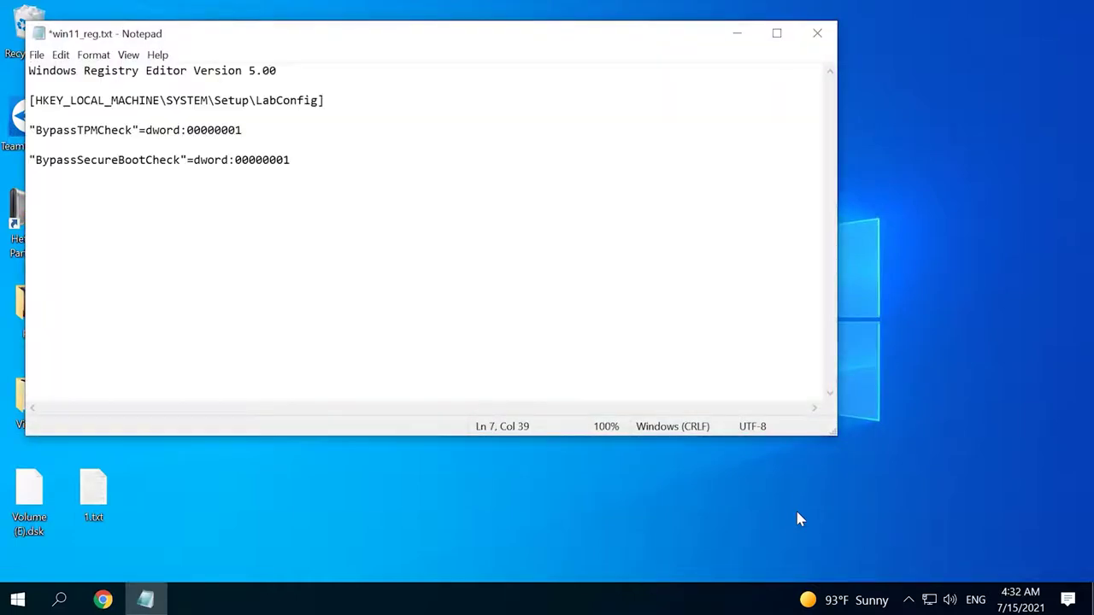
pyautogui.moveTo(410, 42); pyautogui.dragTo(538, 60)
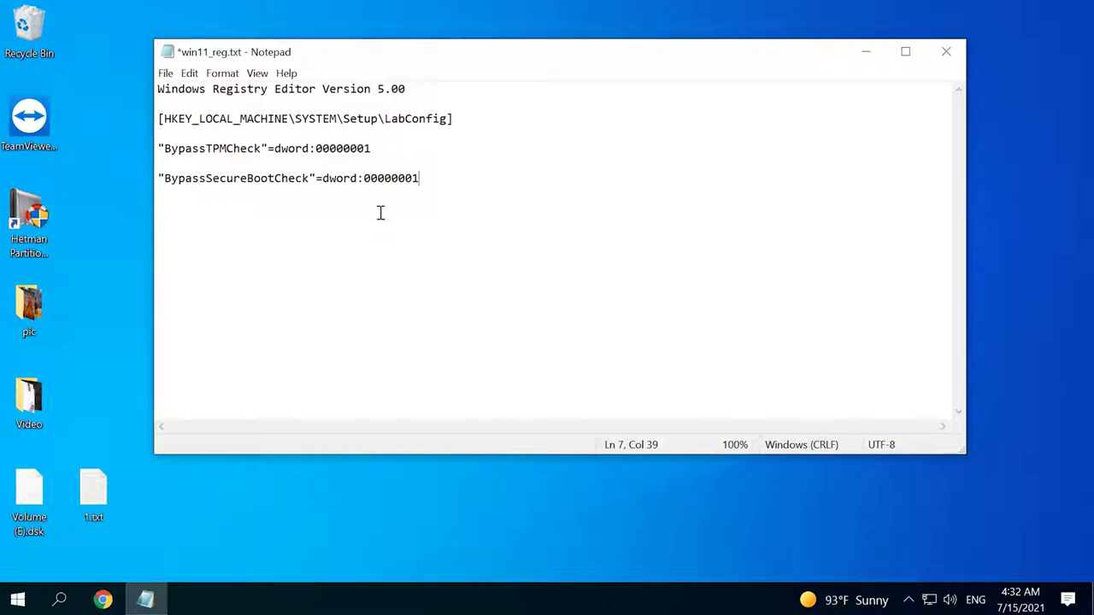
pyautogui.click(166, 73)
pyautogui.click(180, 145)
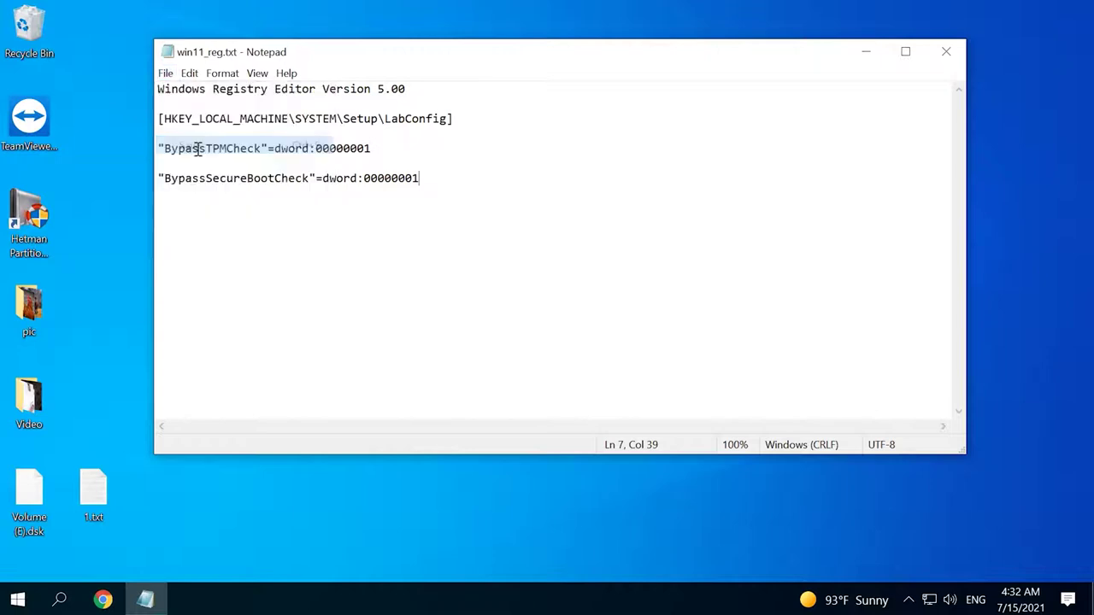
pyautogui.click(943, 52)
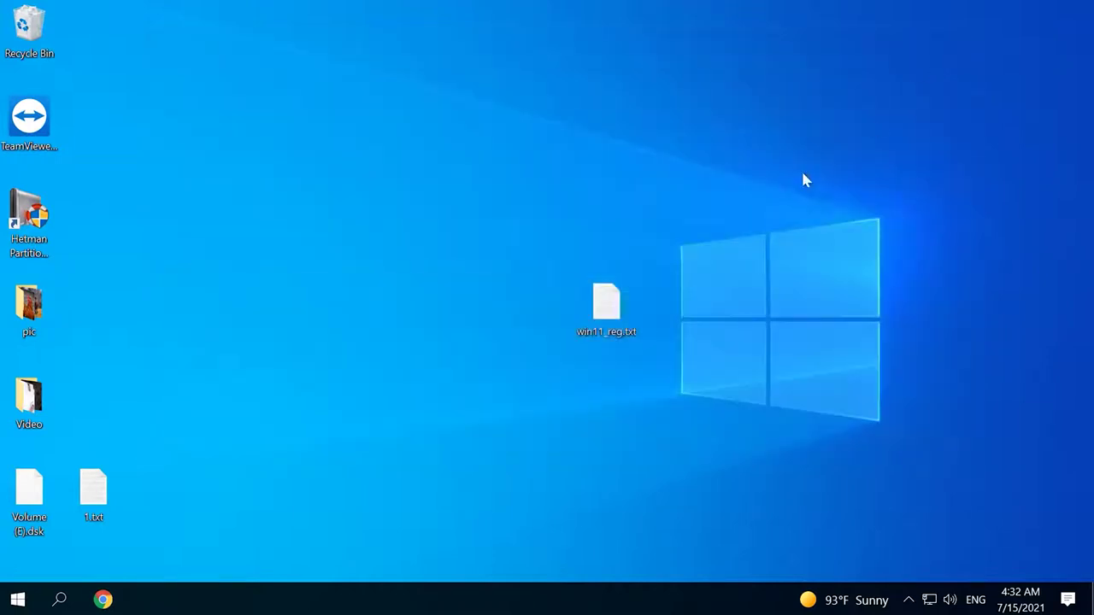
# Step: Rename win11_reg.txt to win11_reg.reg, accepting the extension-change warning
pyautogui.click(615, 315)
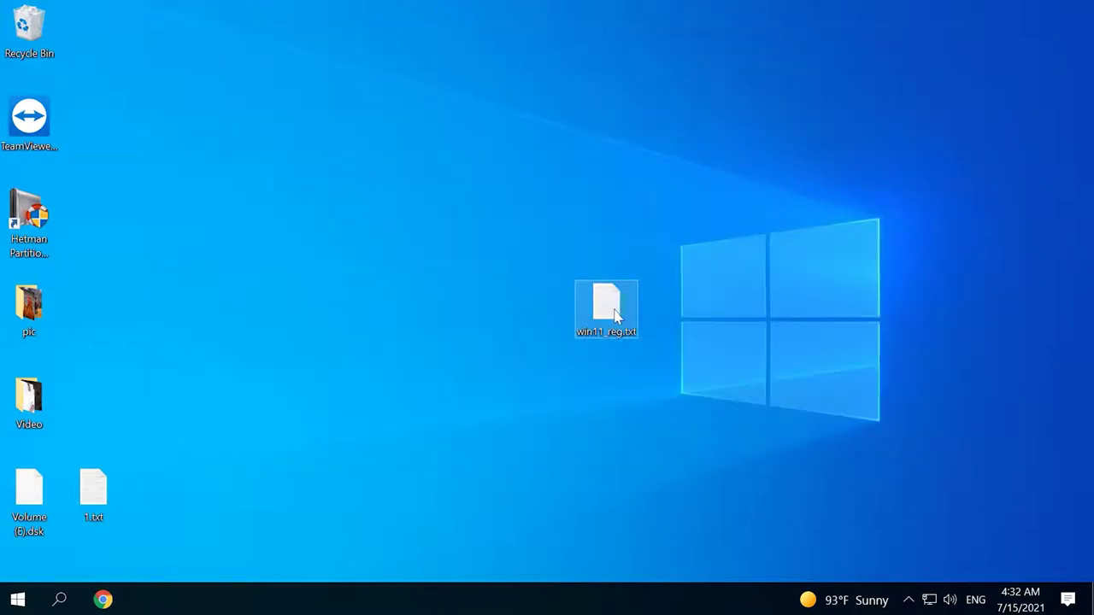
pyautogui.click(615, 315)
pyautogui.press('End')
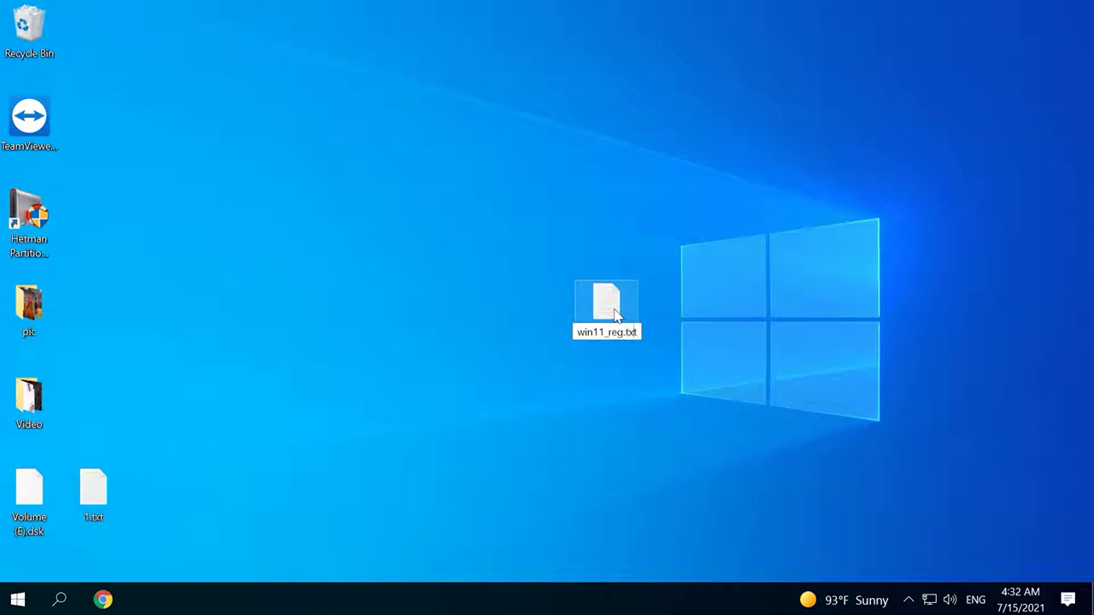
pyautogui.write('reg')
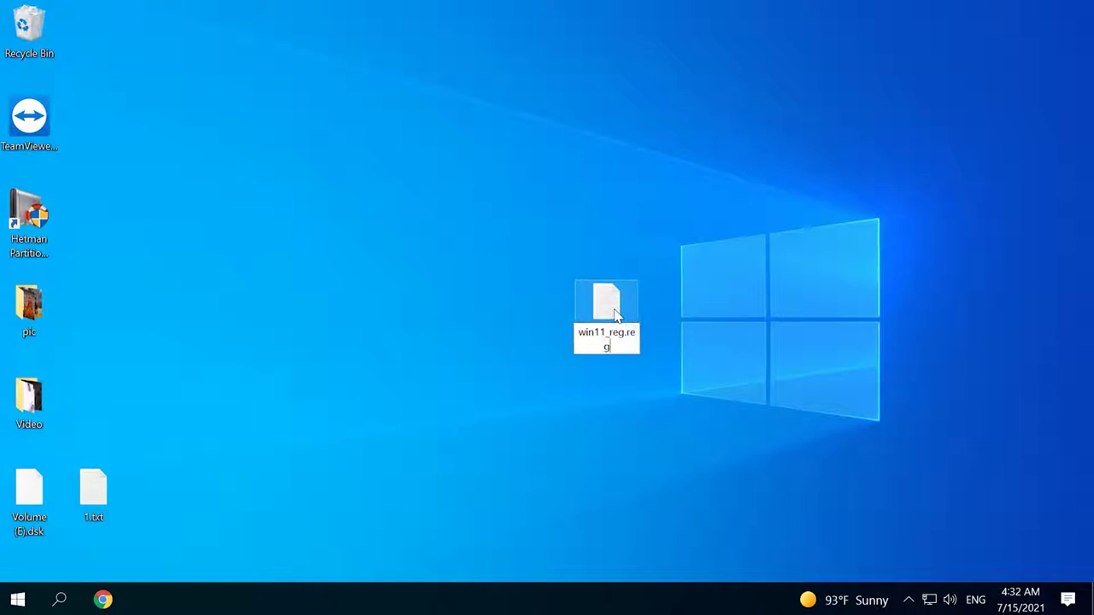
pyautogui.click(667, 322)
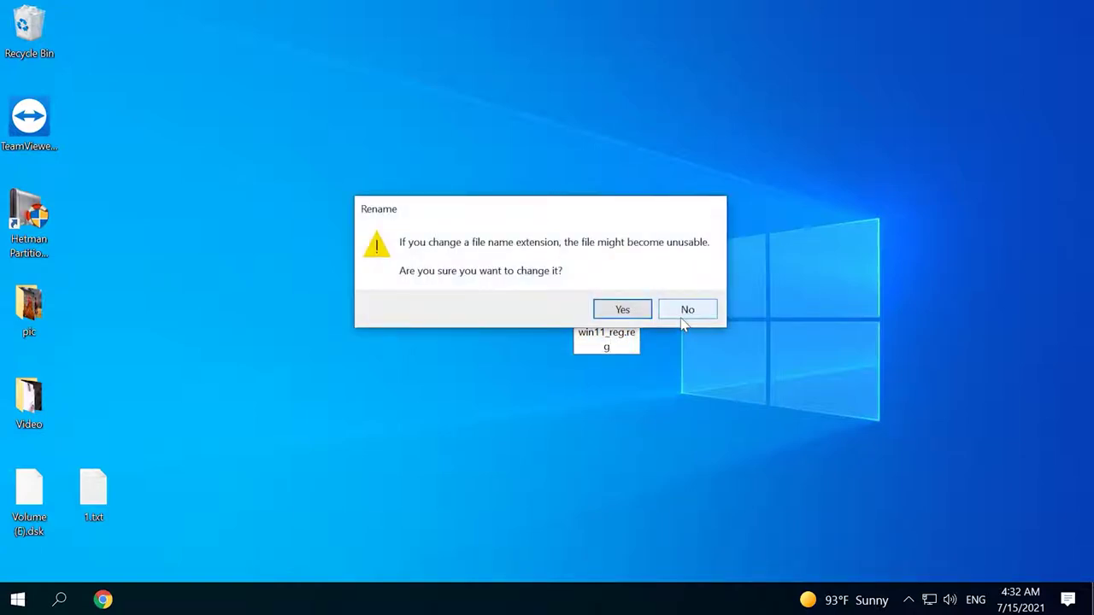
pyautogui.click(620, 310)
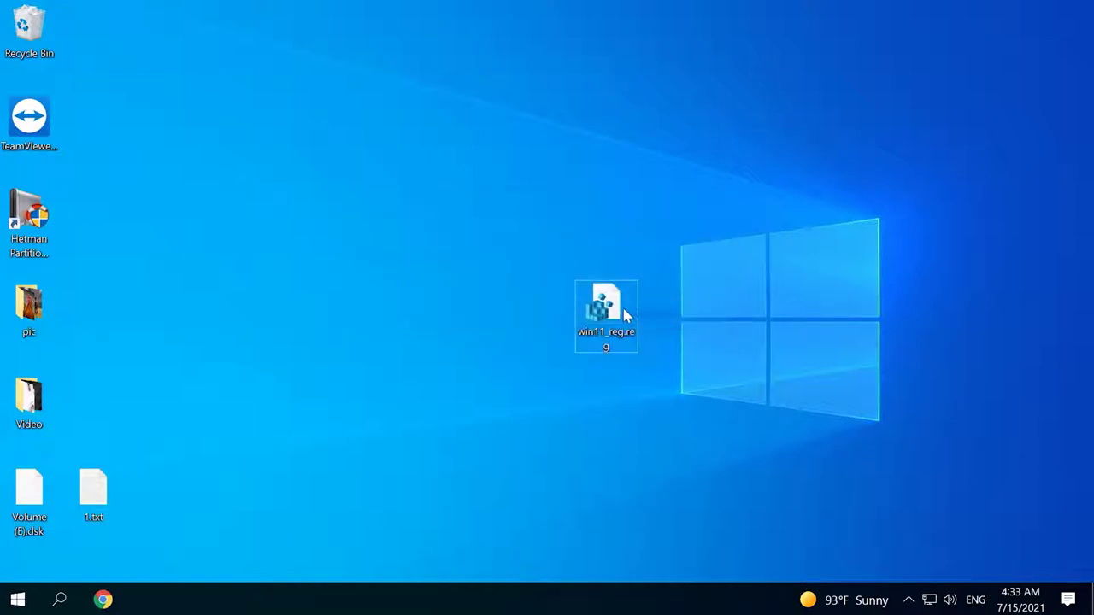
pyautogui.click(623, 315)
pyautogui.press('super+e')
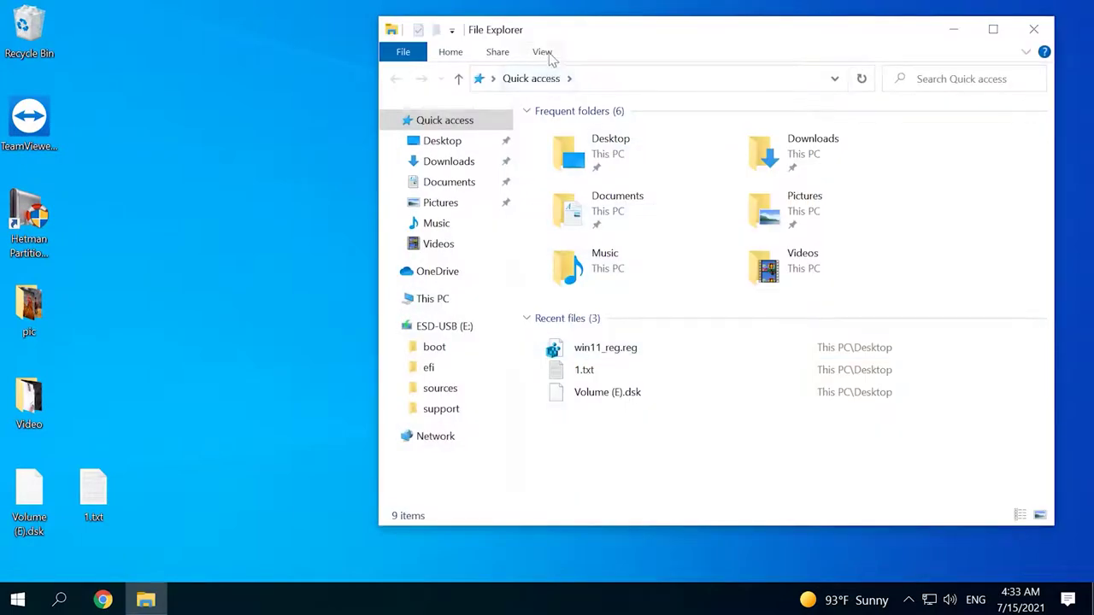
# Step: Toggle File Explorer's file name extensions off and back on, then close the window
pyautogui.click(545, 53)
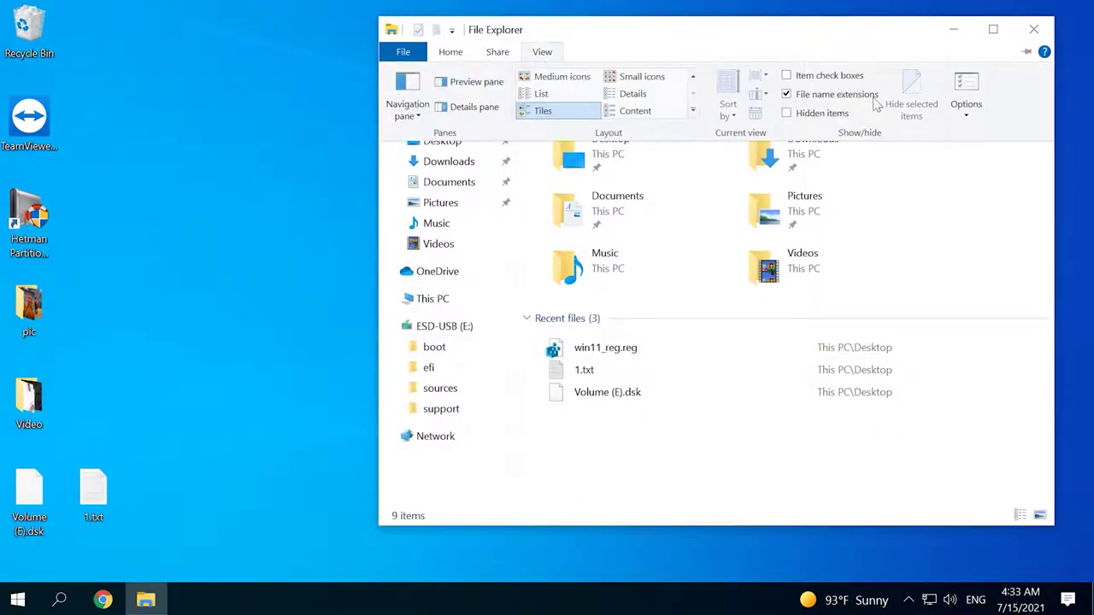
pyautogui.click(786, 95)
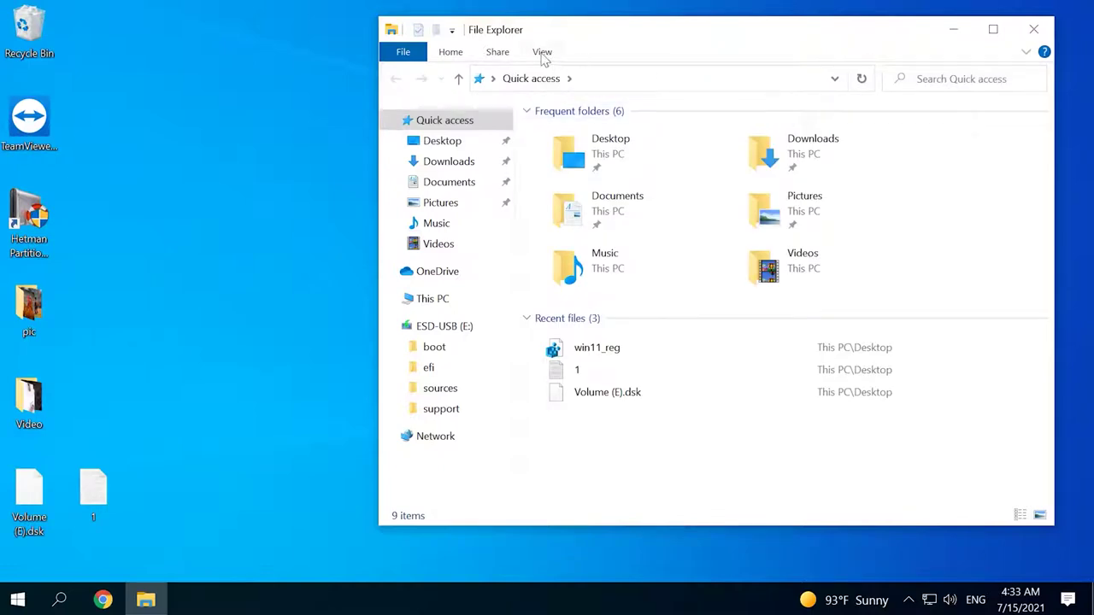
pyautogui.click(542, 53)
pyautogui.click(786, 94)
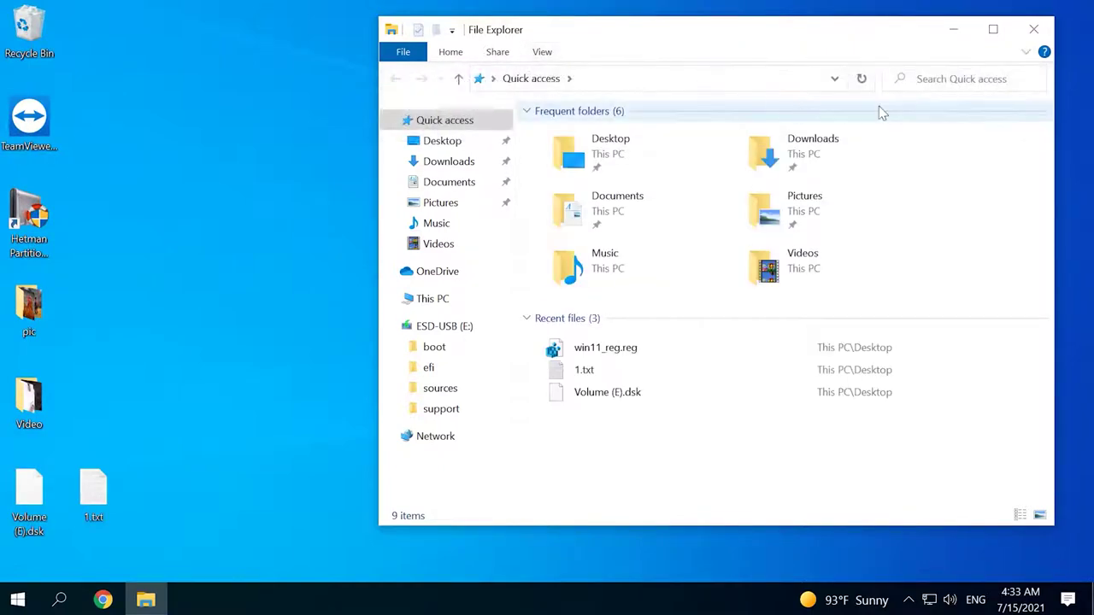
pyautogui.click(1036, 31)
# Step: Copy win11_reg.reg from the desktop and paste it into the ESD-USB (E:) drive
pyautogui.click(622, 309)
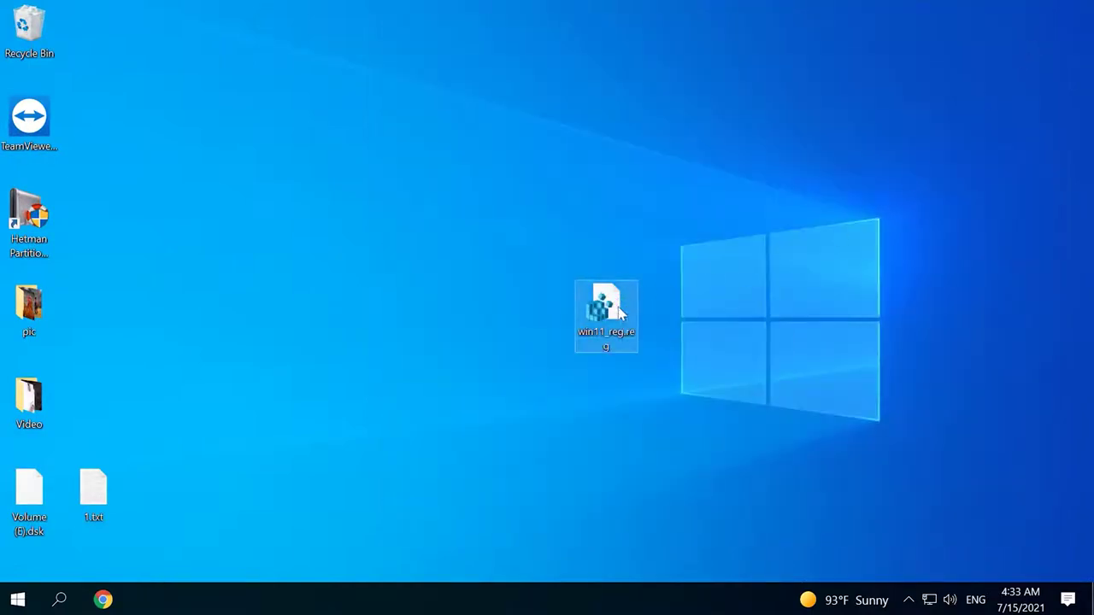
pyautogui.rightClick(621, 313)
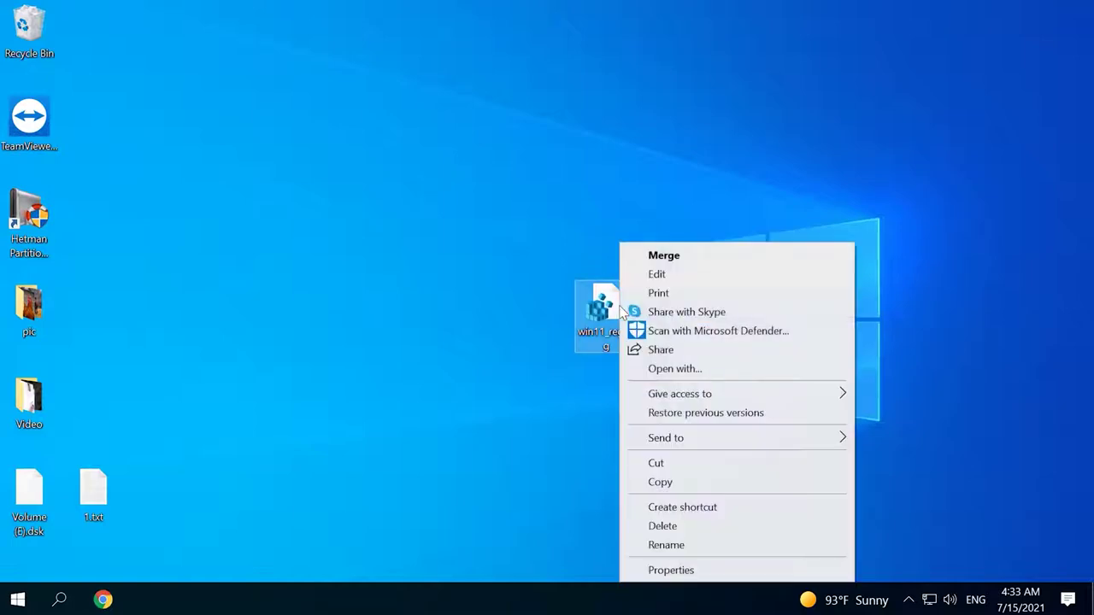
pyautogui.click(678, 482)
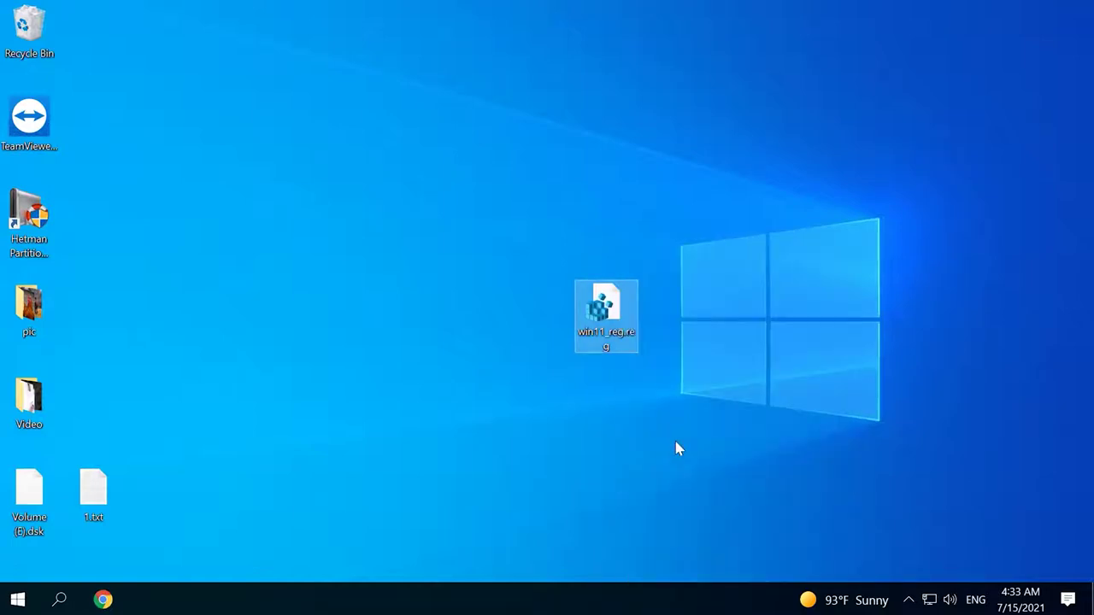
pyautogui.press('super+e')
pyautogui.click(429, 303)
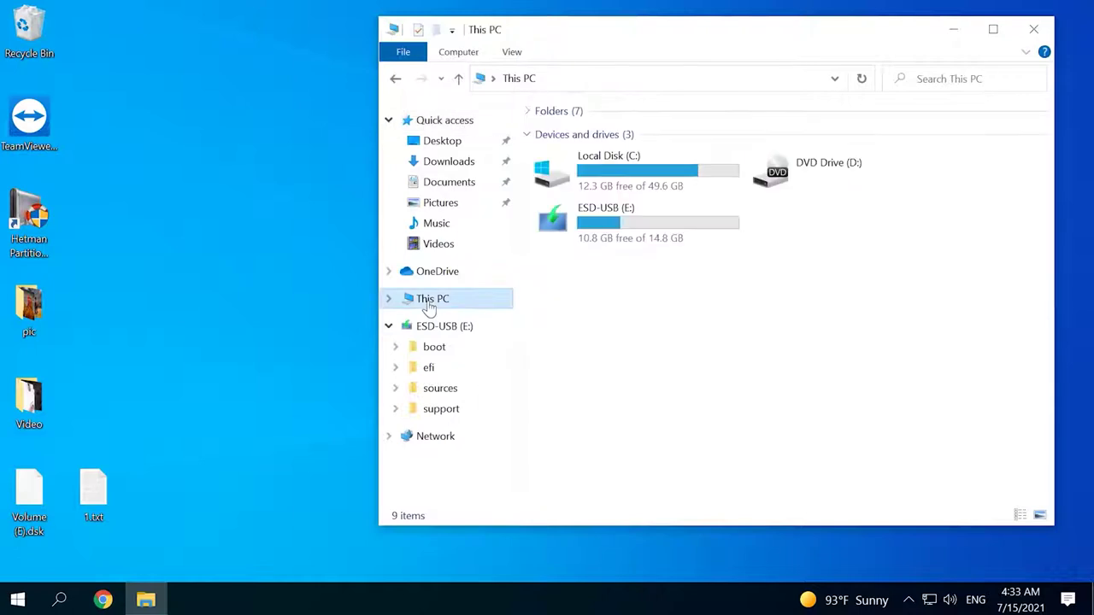
pyautogui.doubleClick(658, 238)
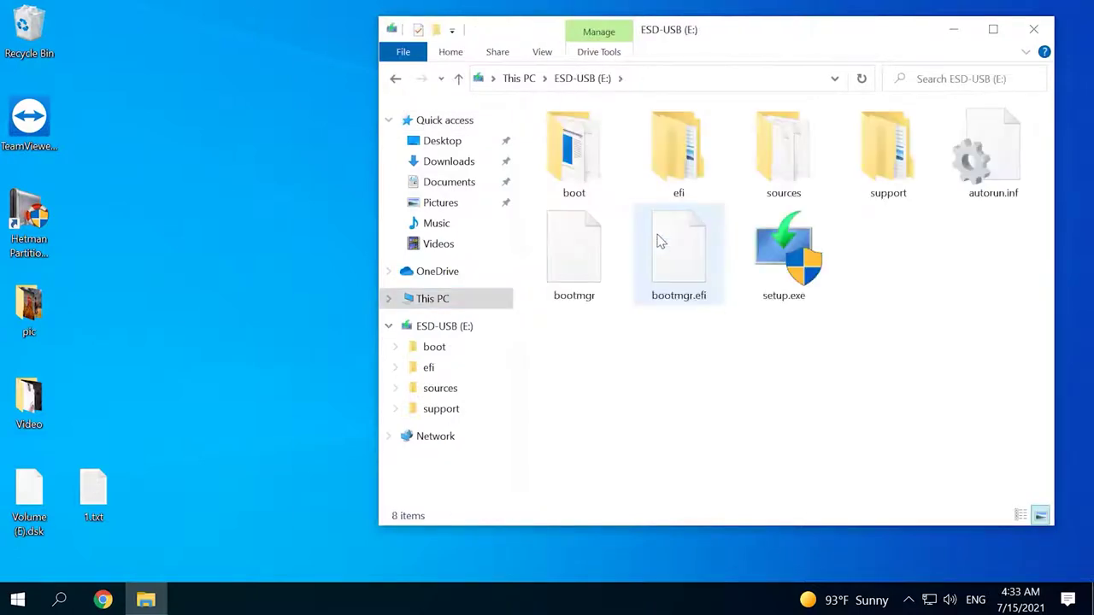
pyautogui.rightClick(897, 349)
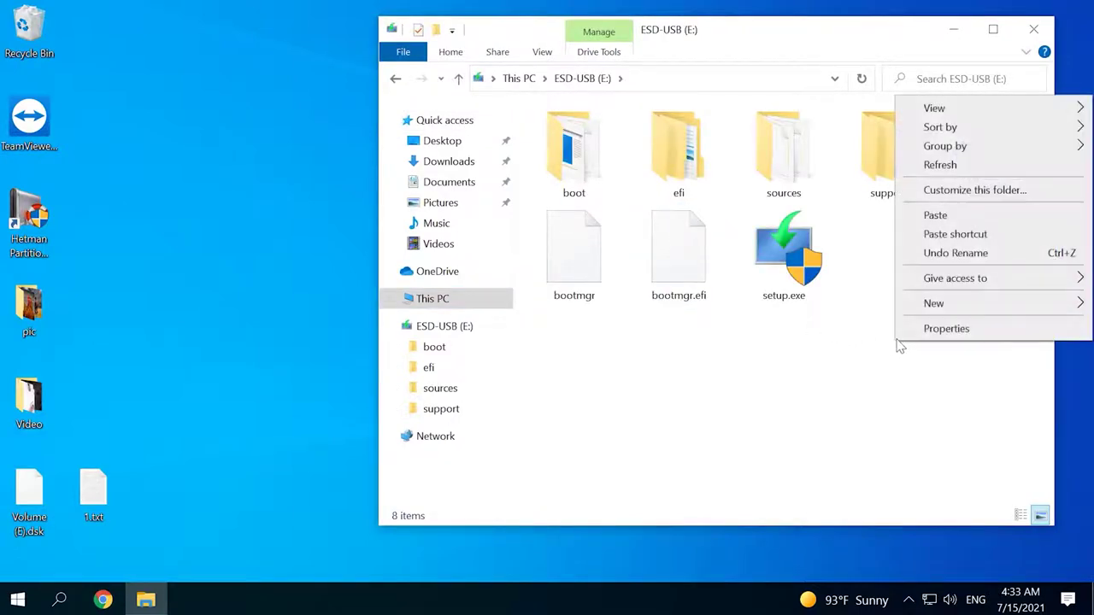
pyautogui.click(944, 215)
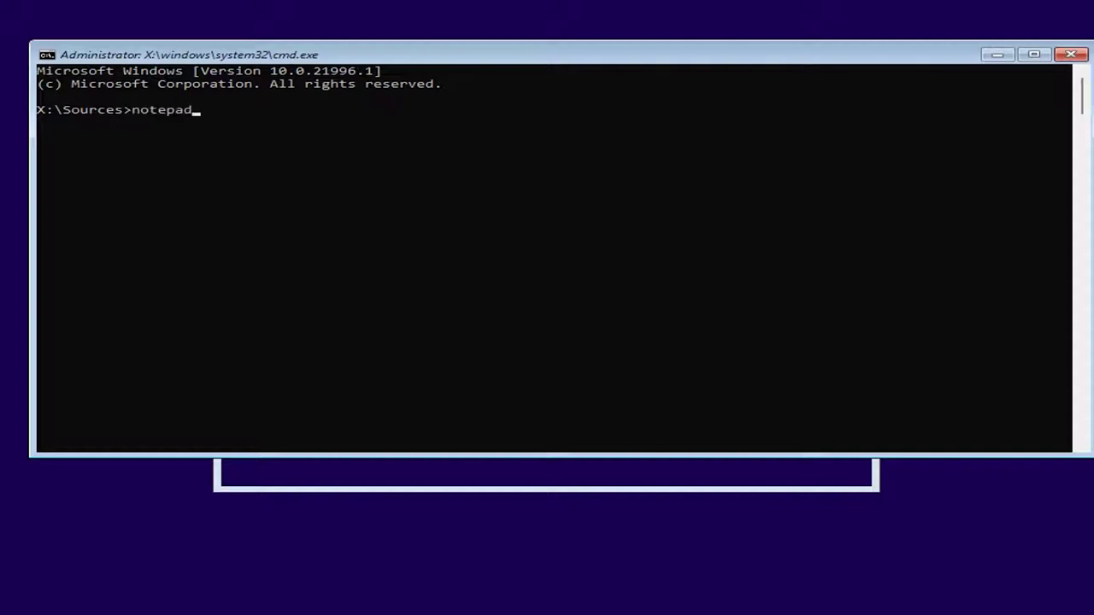
# Step: Launch Notepad and browse its Open dialog to the C: drive, showing All Files
pyautogui.press('Return')
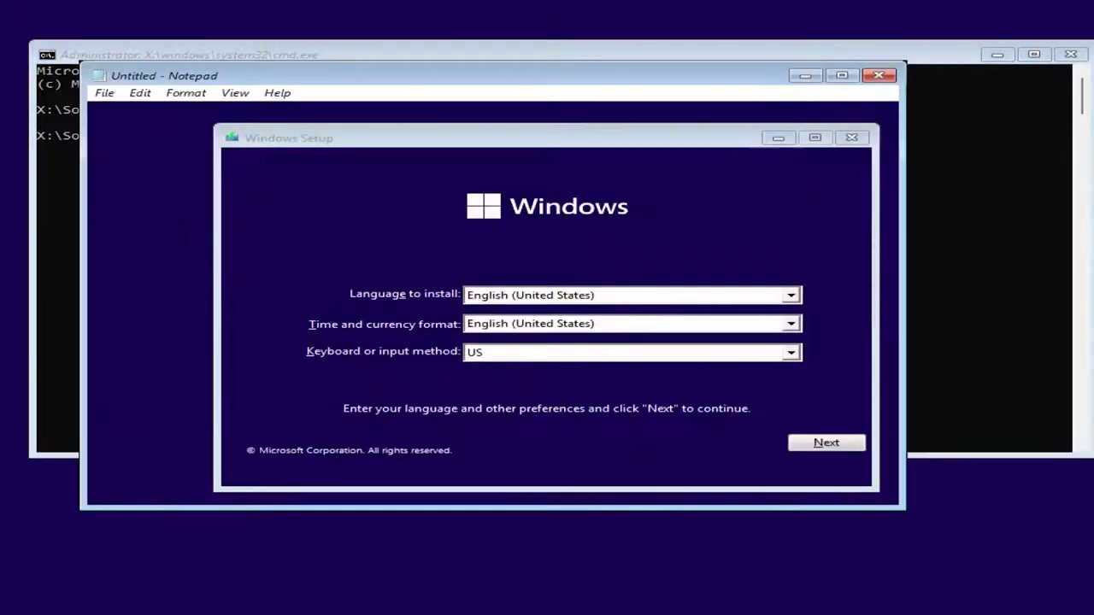
pyautogui.press('Return')
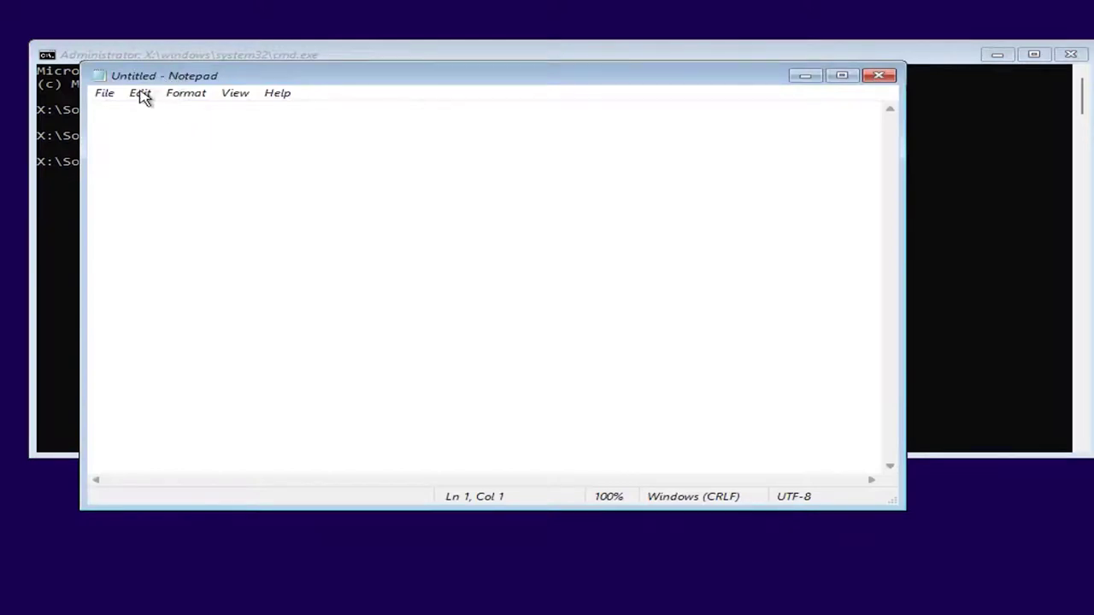
pyautogui.click(106, 94)
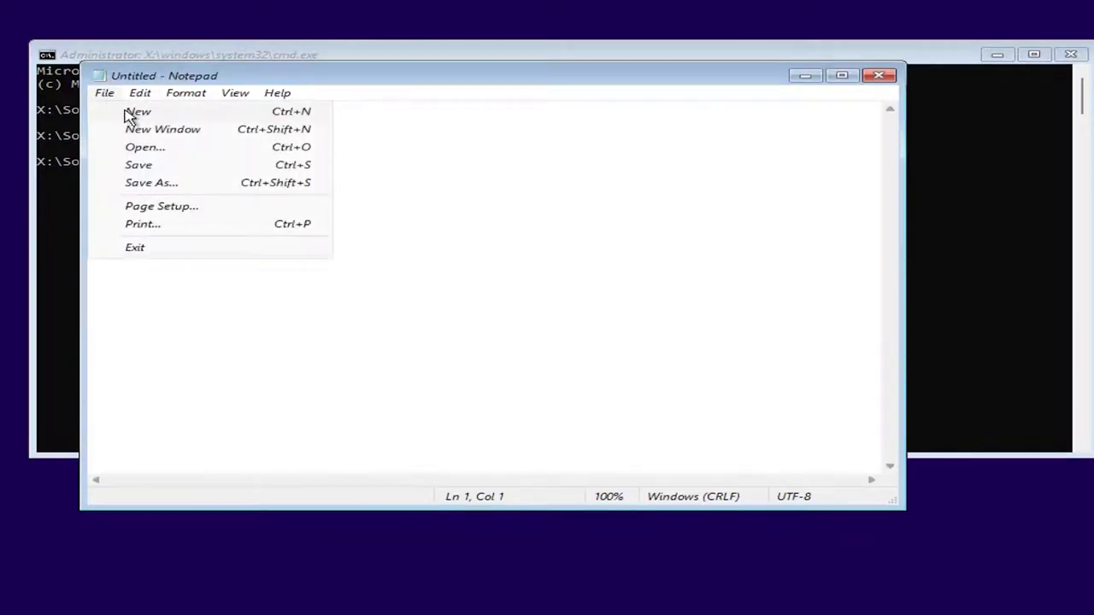
pyautogui.click(147, 150)
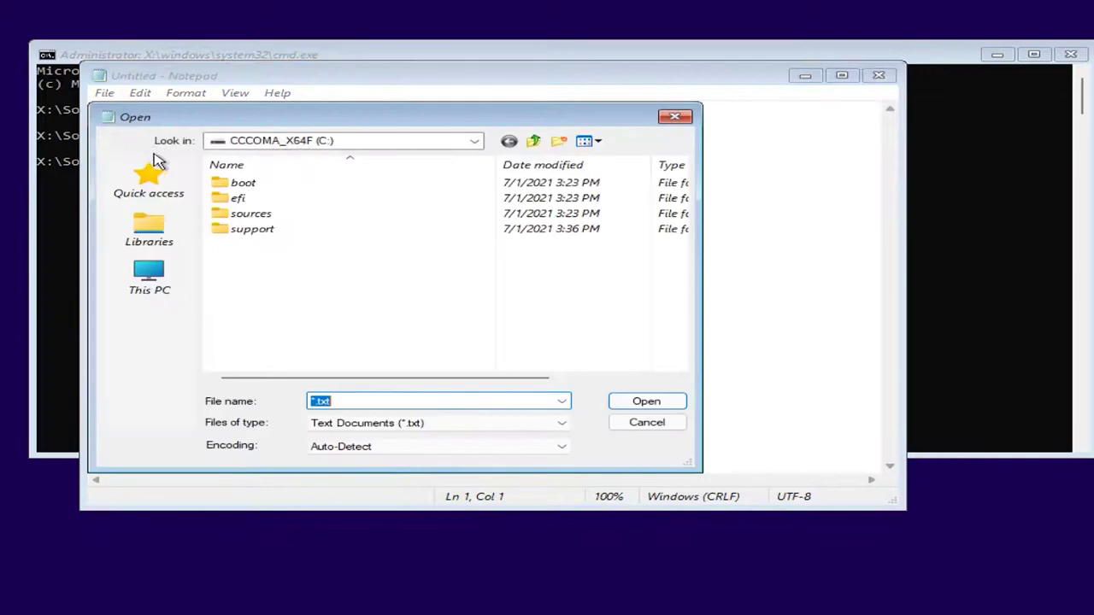
pyautogui.click(554, 427)
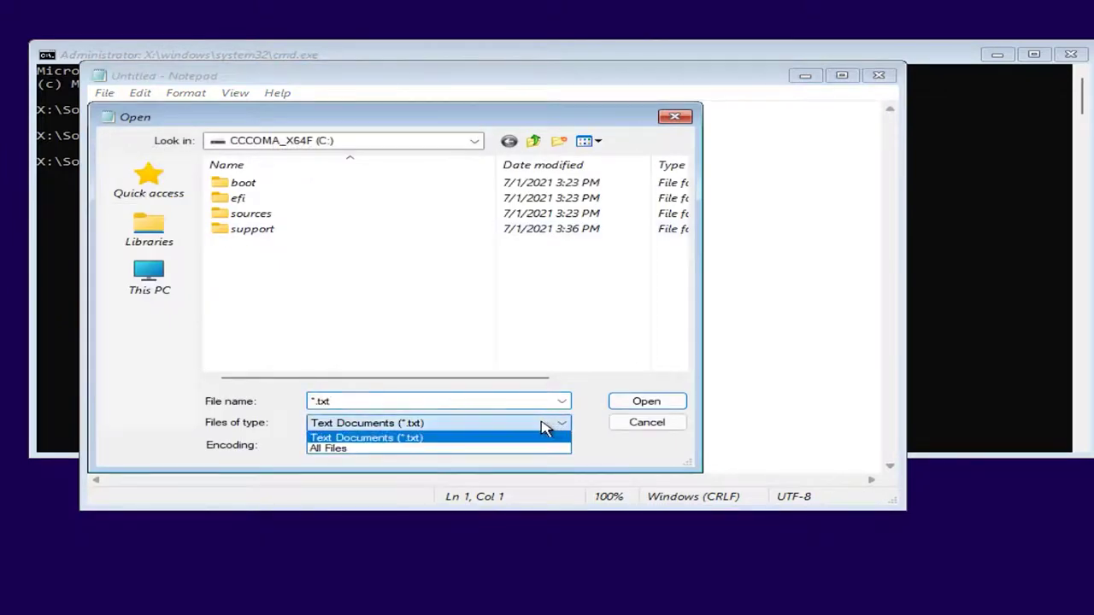
pyautogui.click(431, 450)
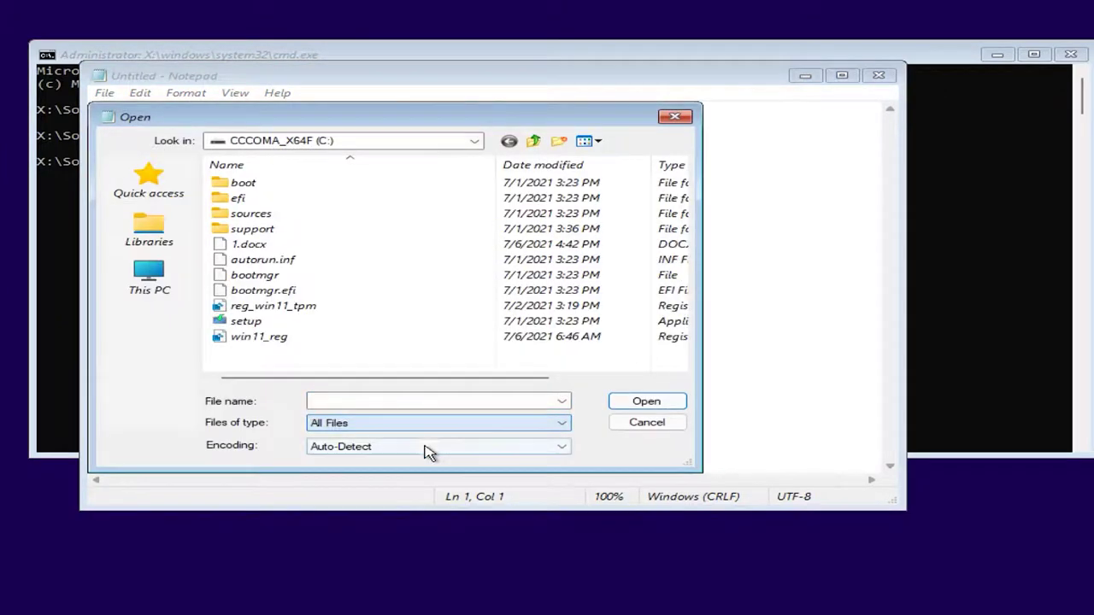
pyautogui.click(158, 291)
pyautogui.doubleClick(392, 373)
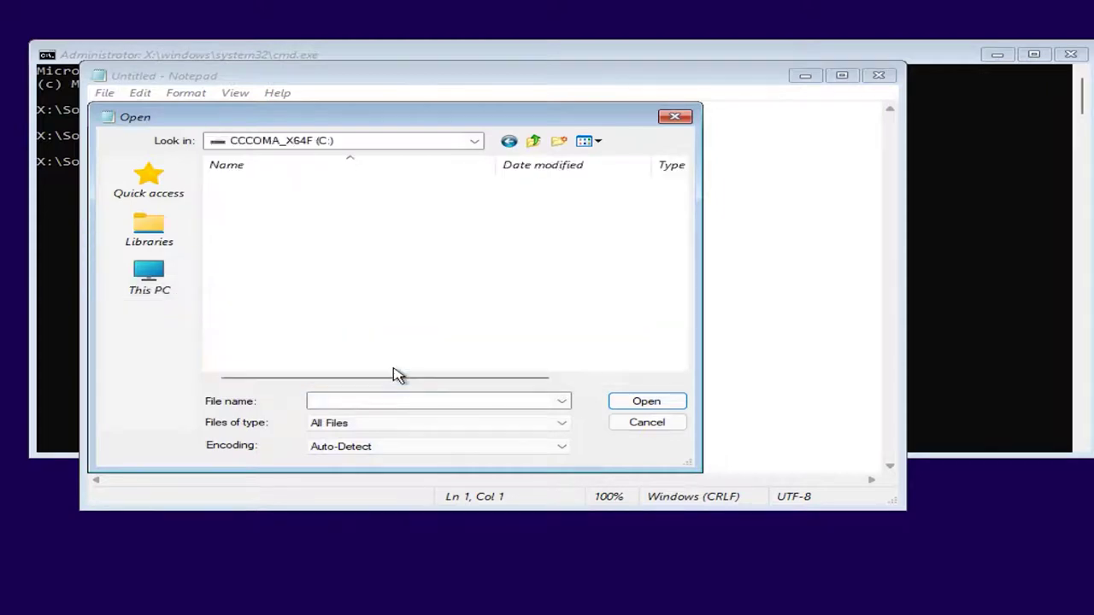
# Step: Merge reg_win11_tpm.reg into the registry, then close the dialog, Notepad and the command prompt
pyautogui.click(284, 320)
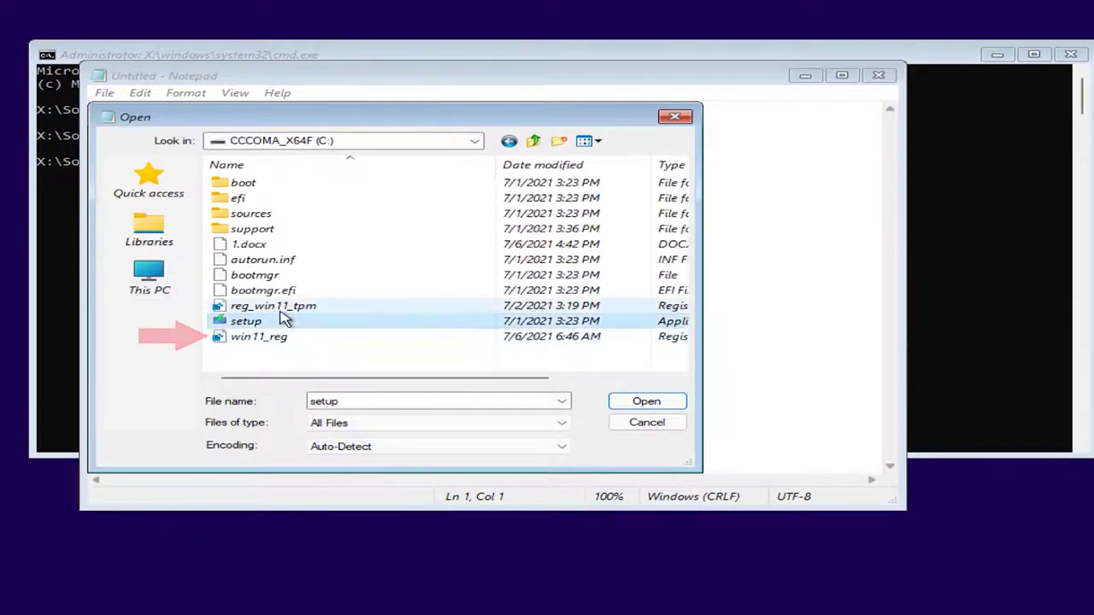
pyautogui.click(279, 310)
pyautogui.rightClick(278, 309)
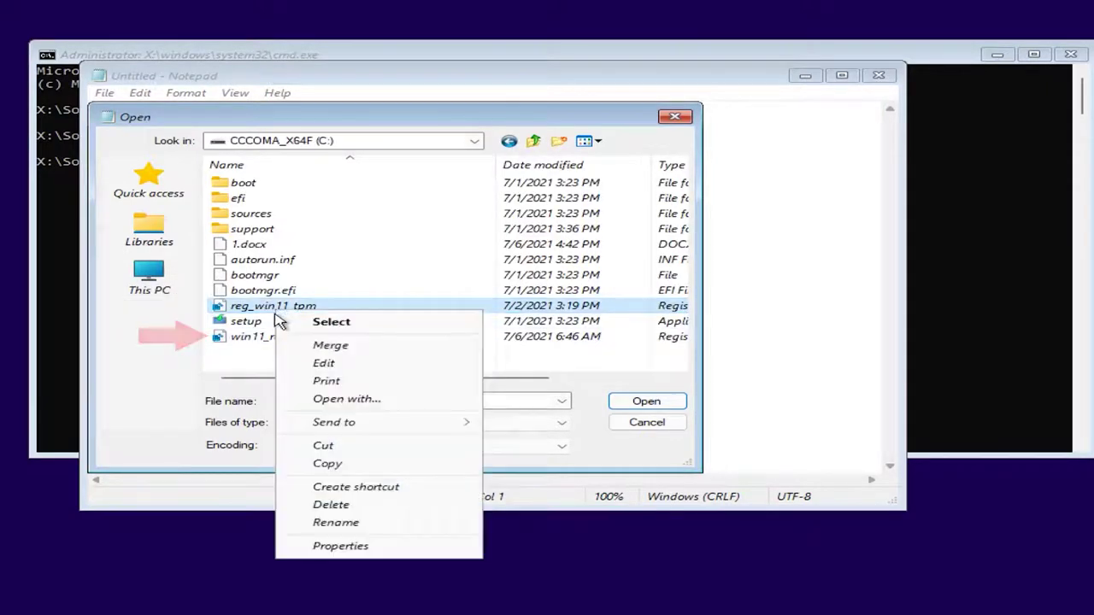
pyautogui.click(350, 346)
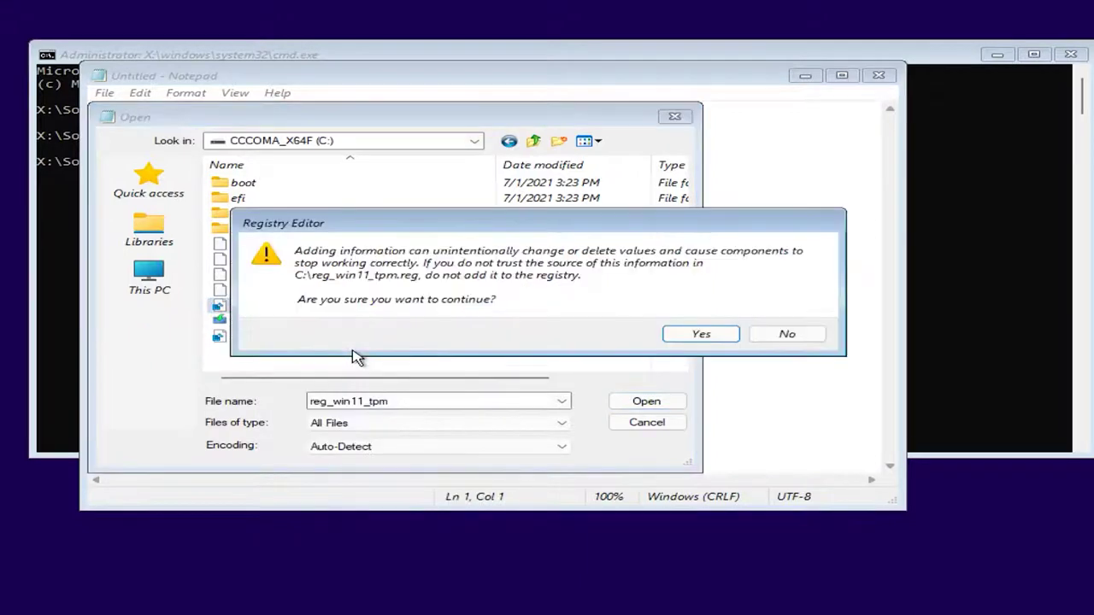
pyautogui.click(704, 338)
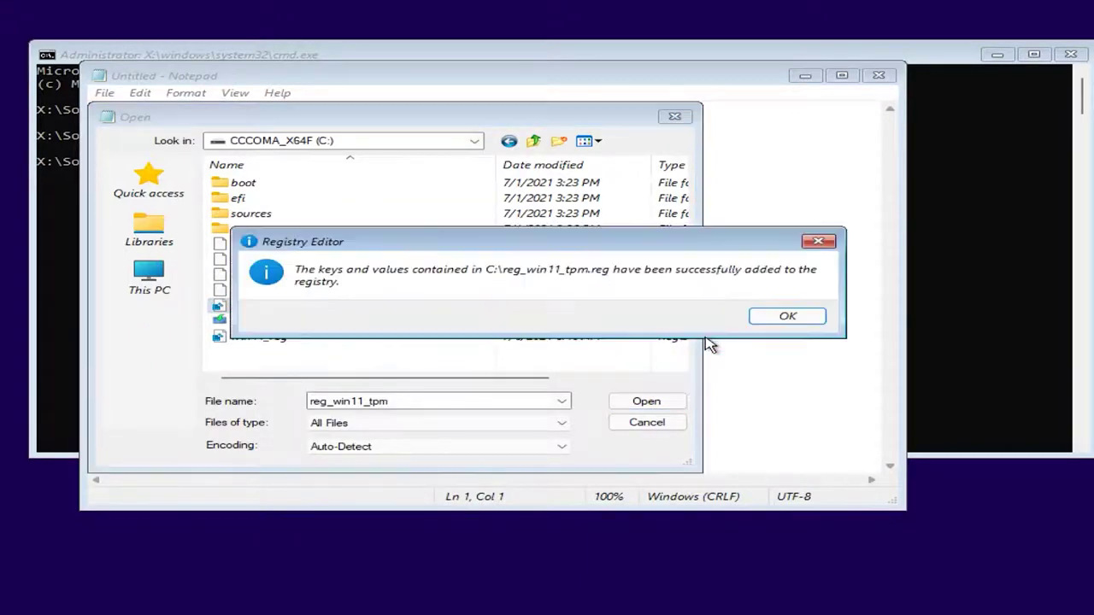
pyautogui.click(787, 318)
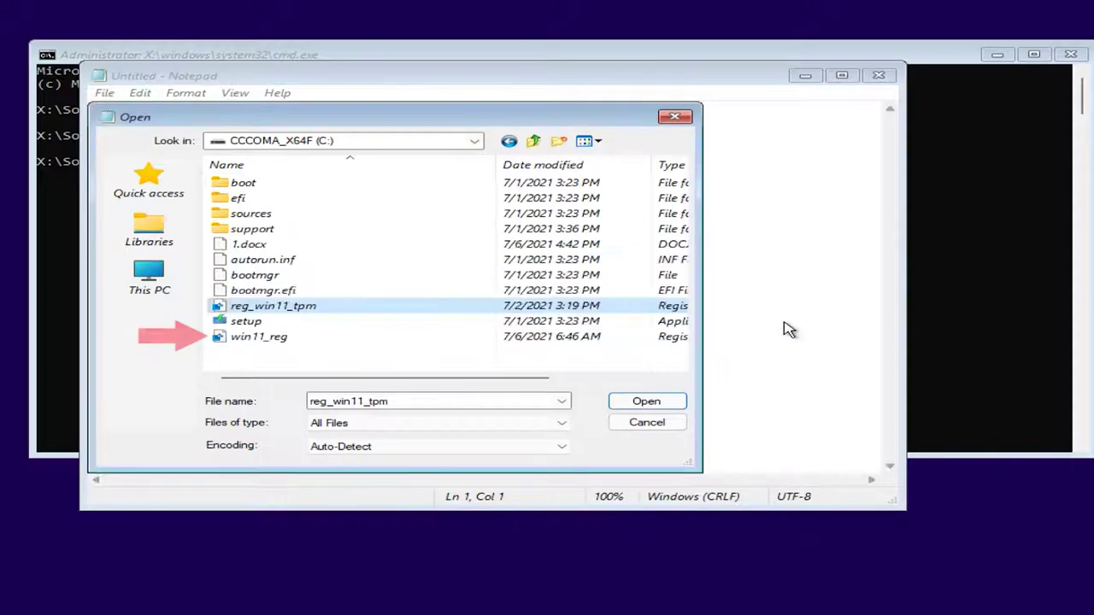
pyautogui.click(675, 117)
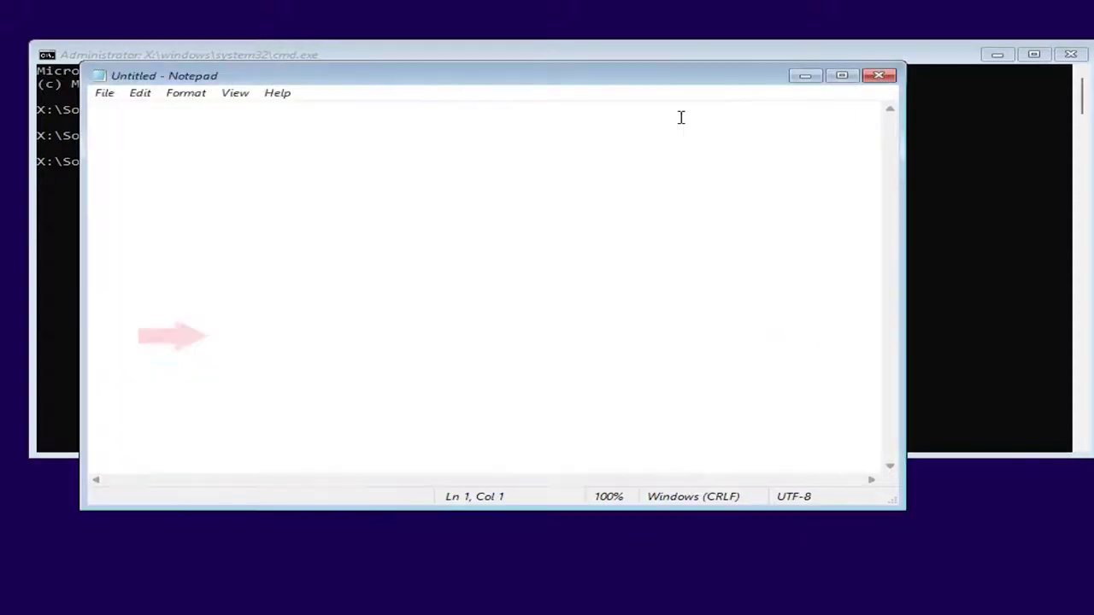
pyautogui.click(880, 77)
pyautogui.click(1069, 55)
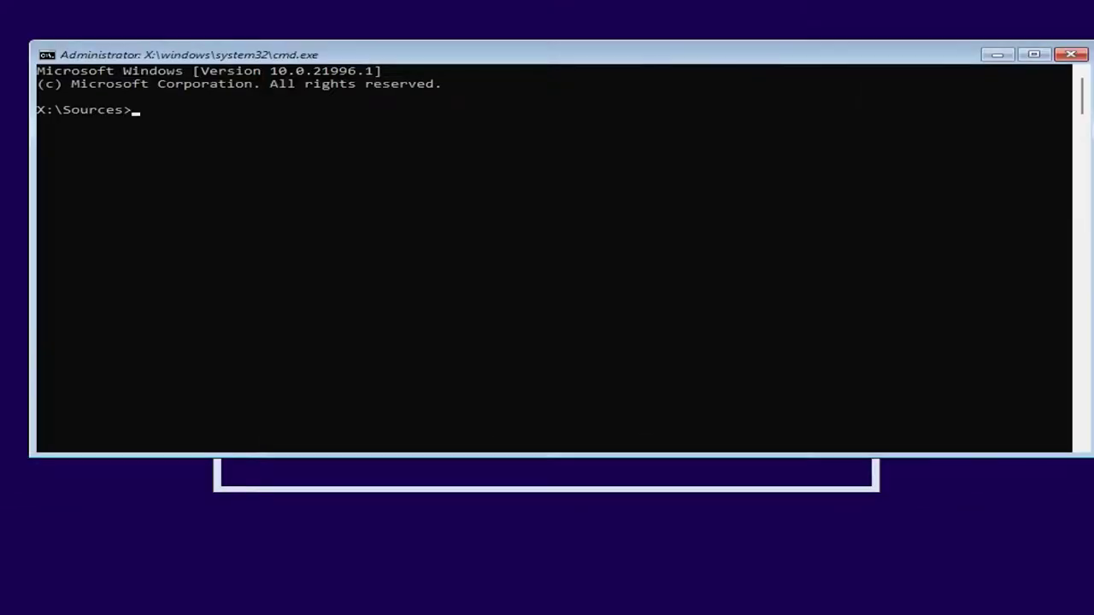
# Step: Run regedit at the X:\Sources> prompt to open Registry Editor
pyautogui.write('ege')
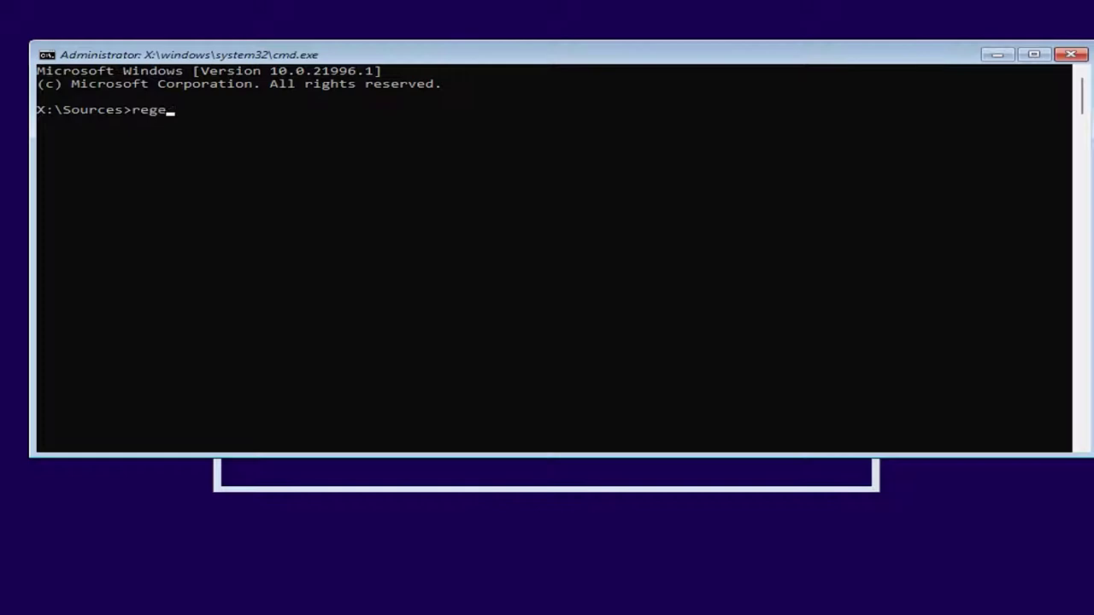
pyautogui.write('dit')
pyautogui.press('Return')
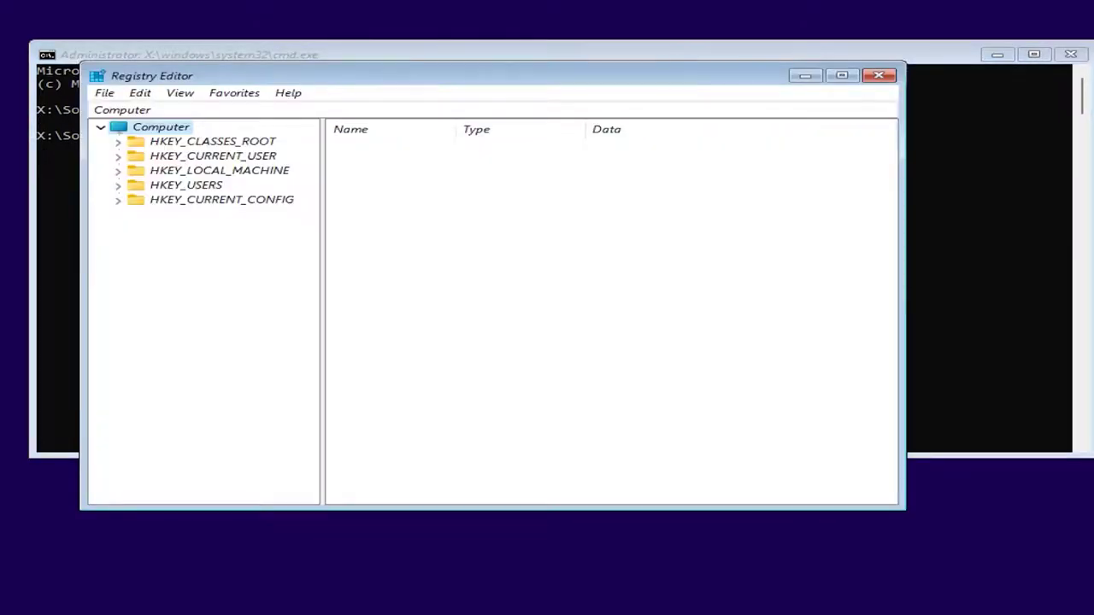
# Step: Add a key named LabConfig under HKEY_LOCAL_MACHINE\SYSTEM\Setup
pyautogui.click(119, 171)
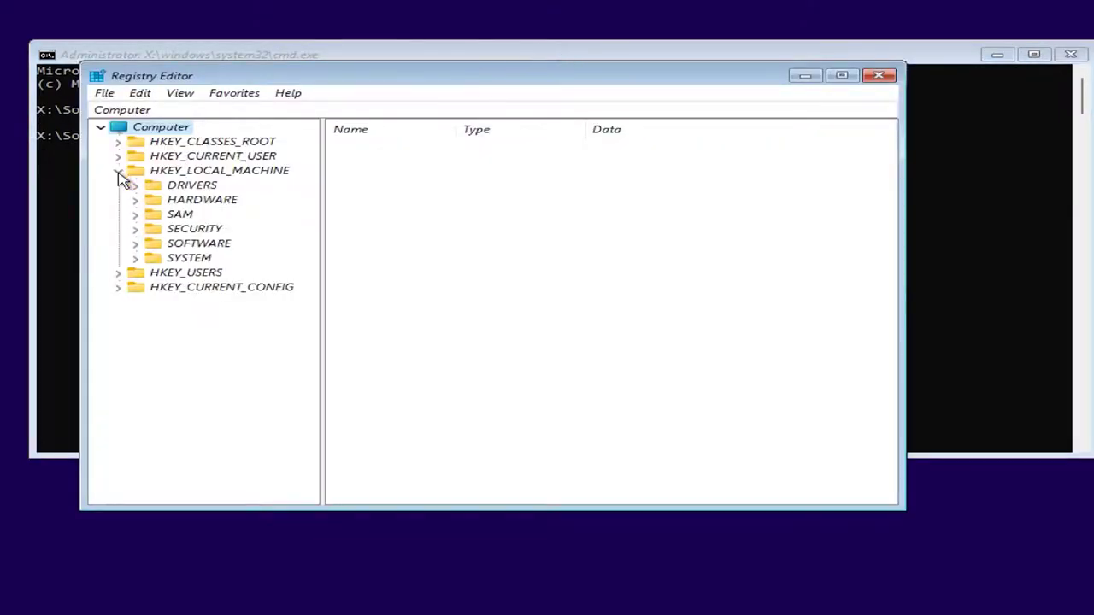
pyautogui.click(136, 258)
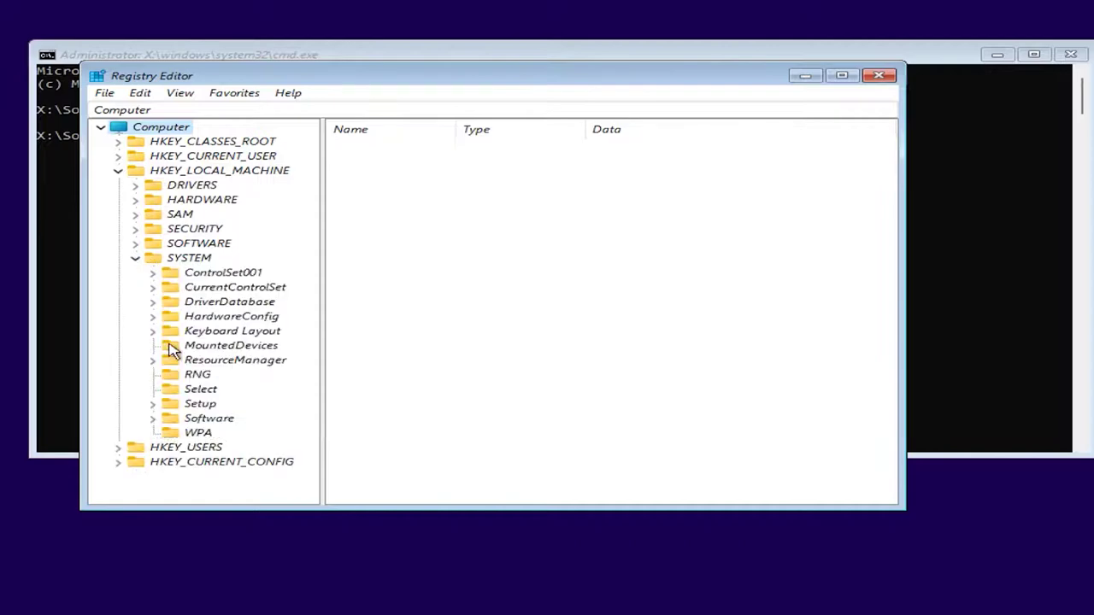
pyautogui.click(190, 407)
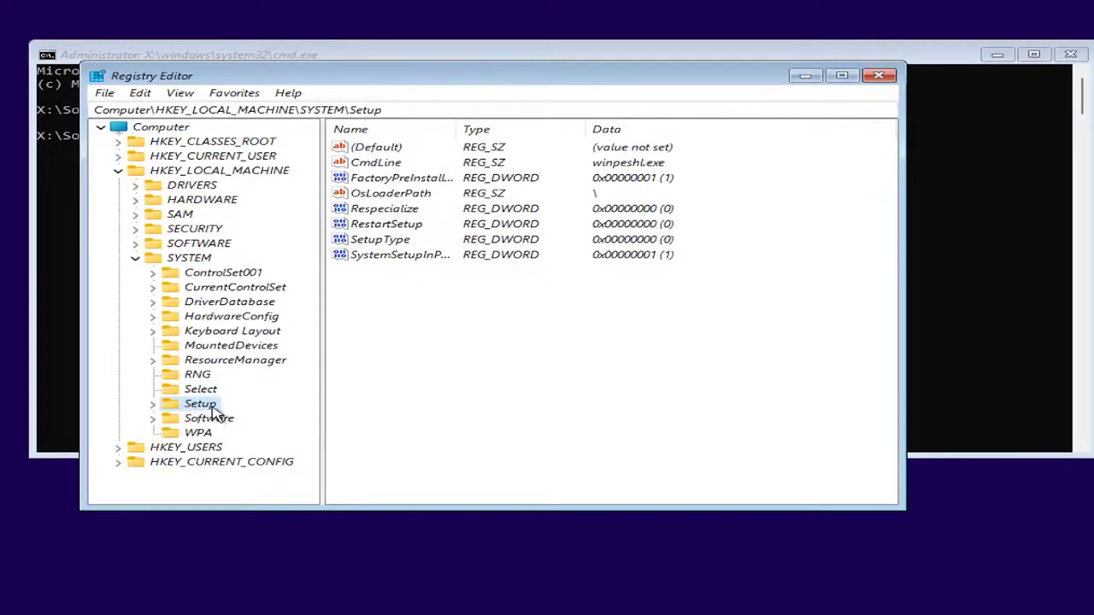
pyautogui.rightClick(217, 409)
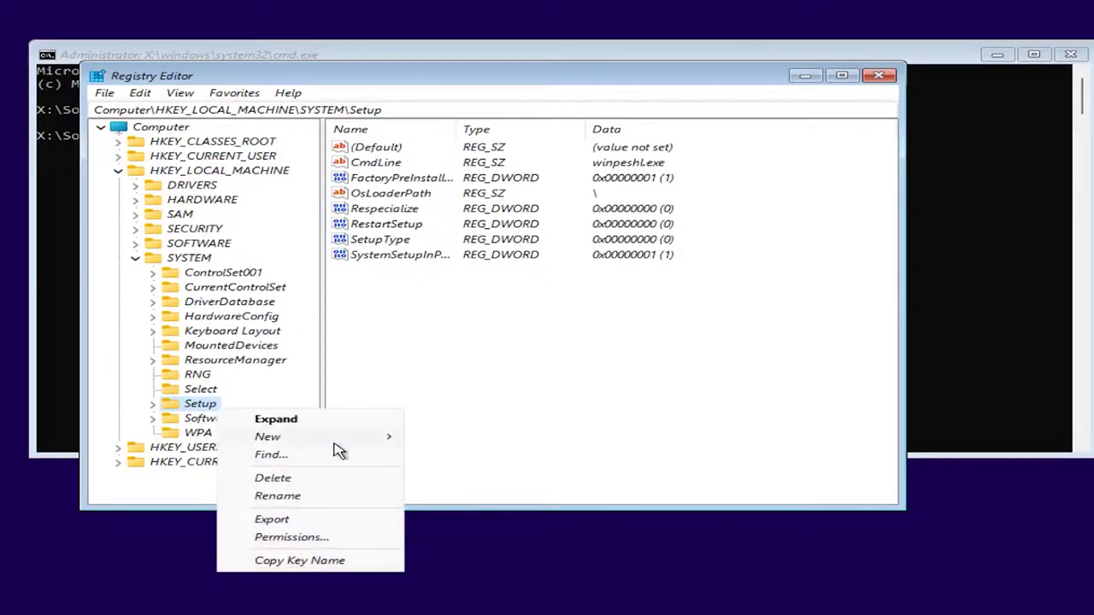
pyautogui.moveTo(359, 444)
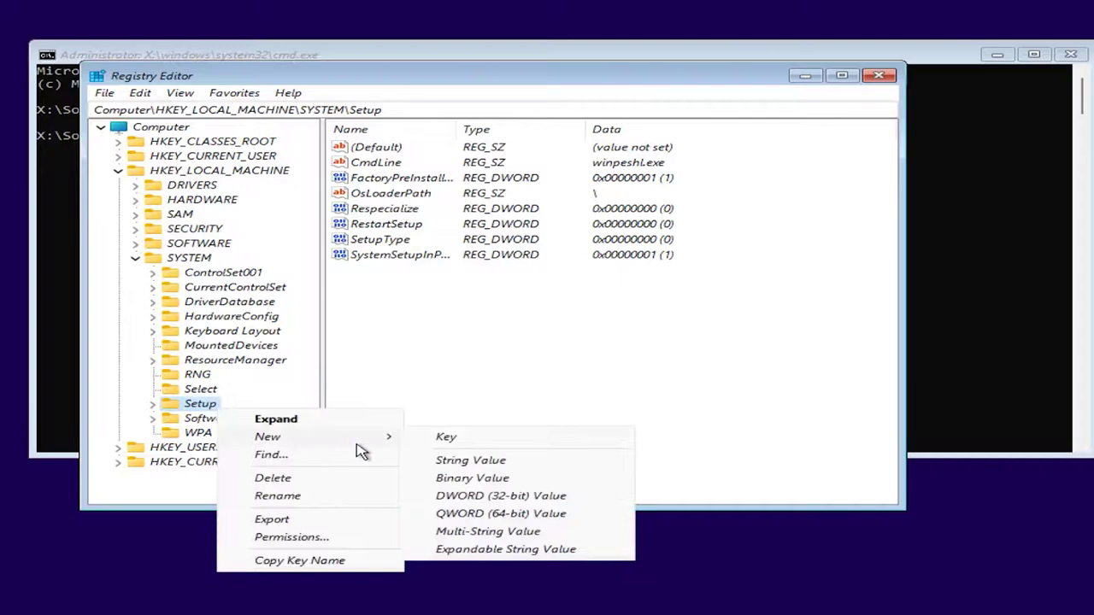
pyautogui.click(481, 443)
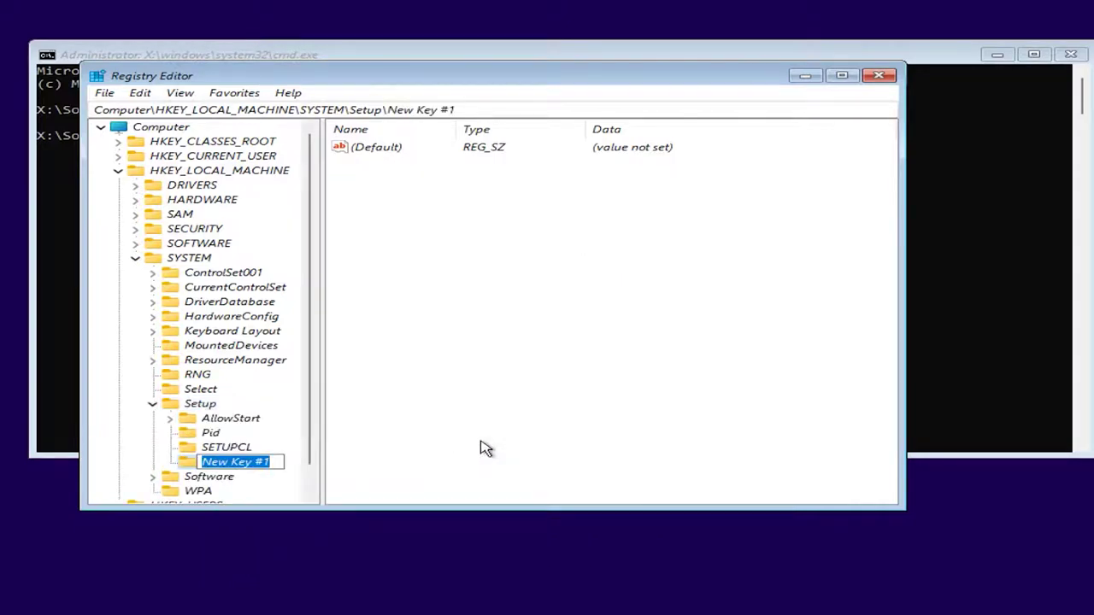
pyautogui.write('LabConfig')
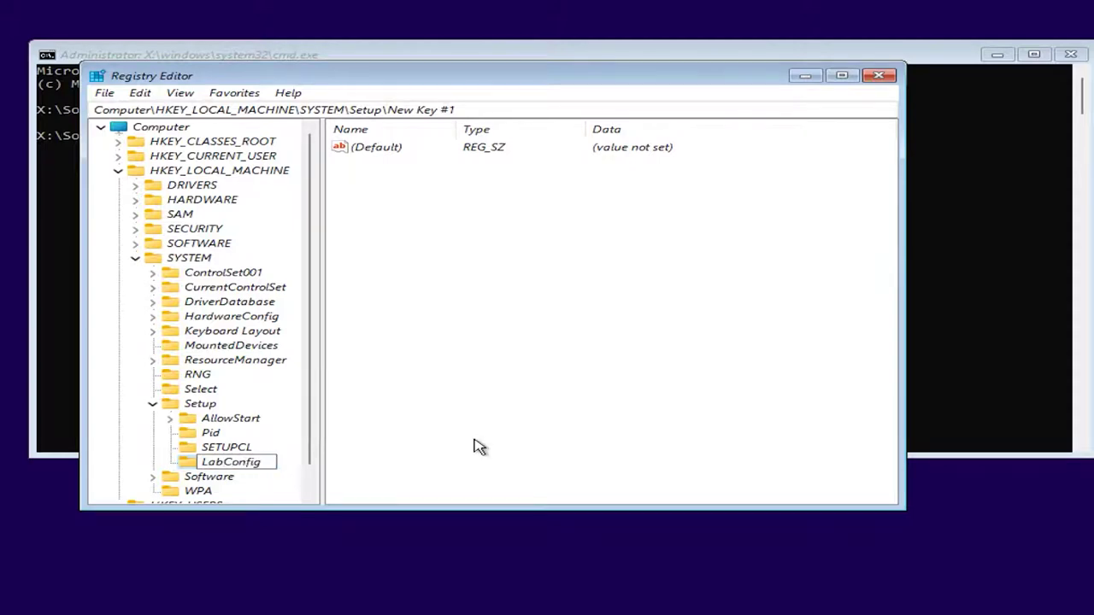
pyautogui.press('Return')
# Step: Add a DWORD (32-bit) value BypassTPMCheck to LabConfig with value 1
pyautogui.rightClick(395, 214)
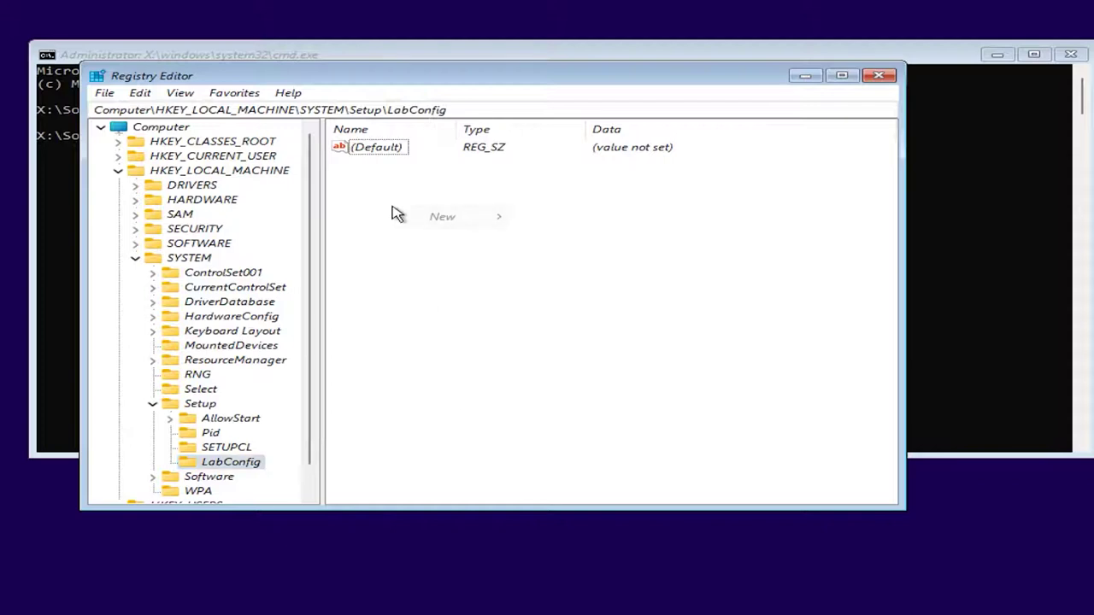
pyautogui.moveTo(461, 221)
pyautogui.click(623, 280)
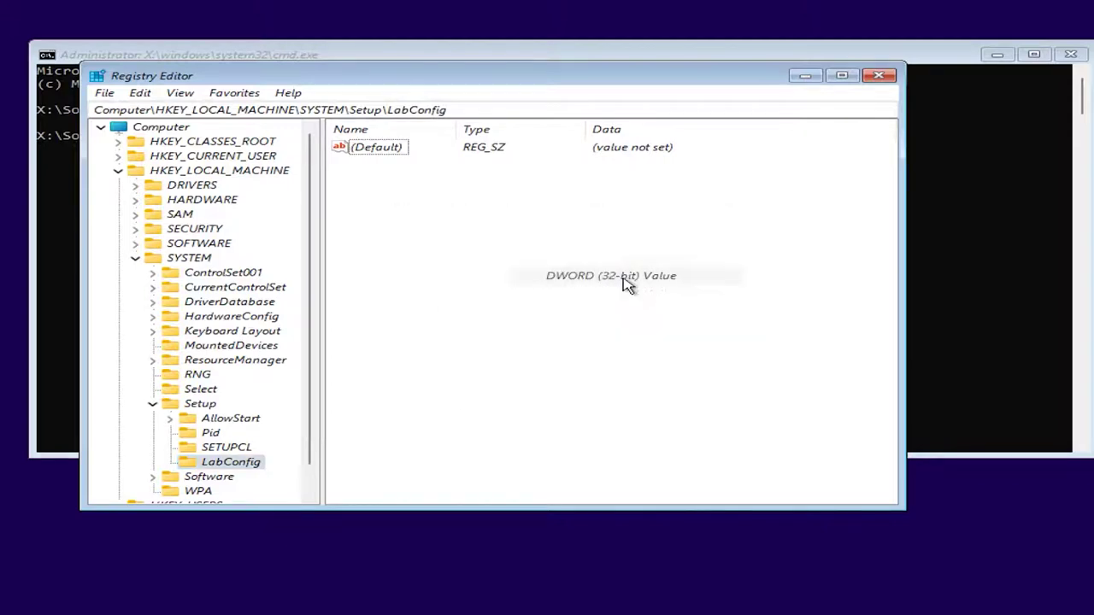
pyautogui.write('b')
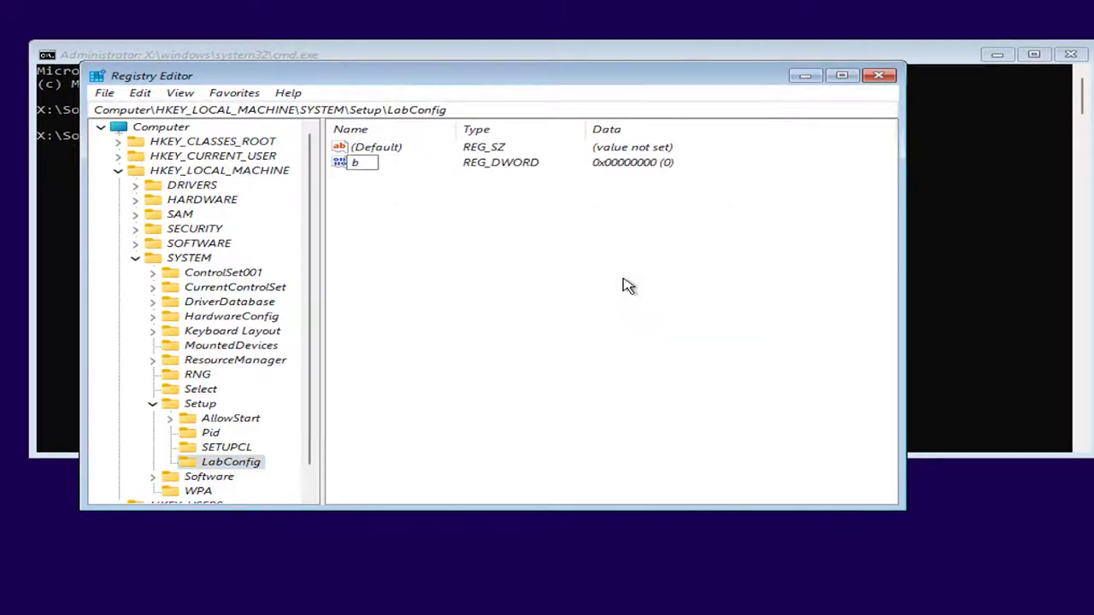
pyautogui.write('ypassTPMCheck')
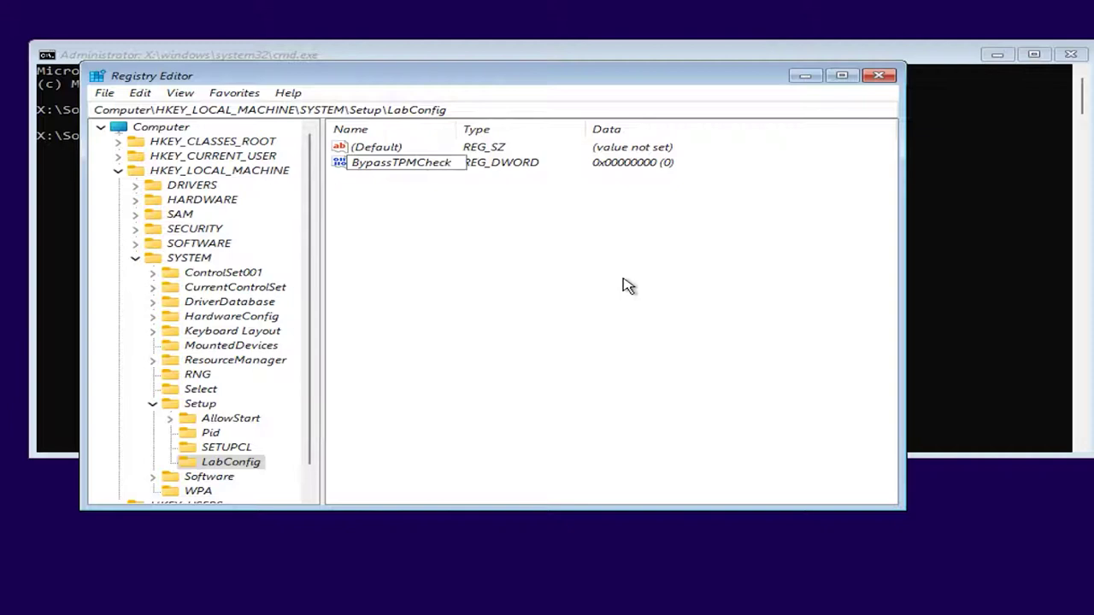
pyautogui.press('Return')
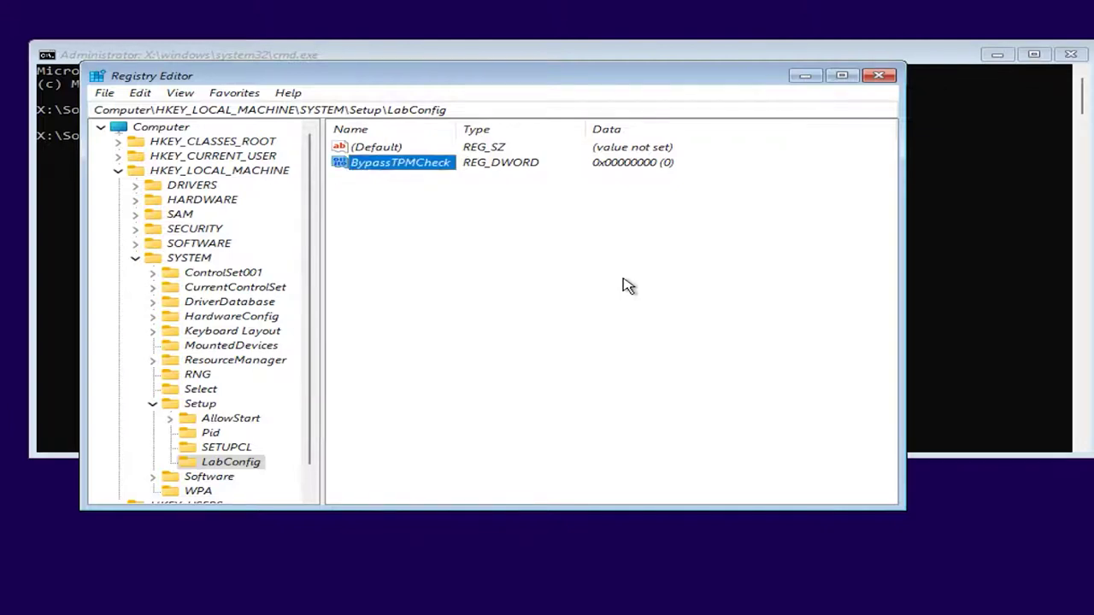
pyautogui.press('Return')
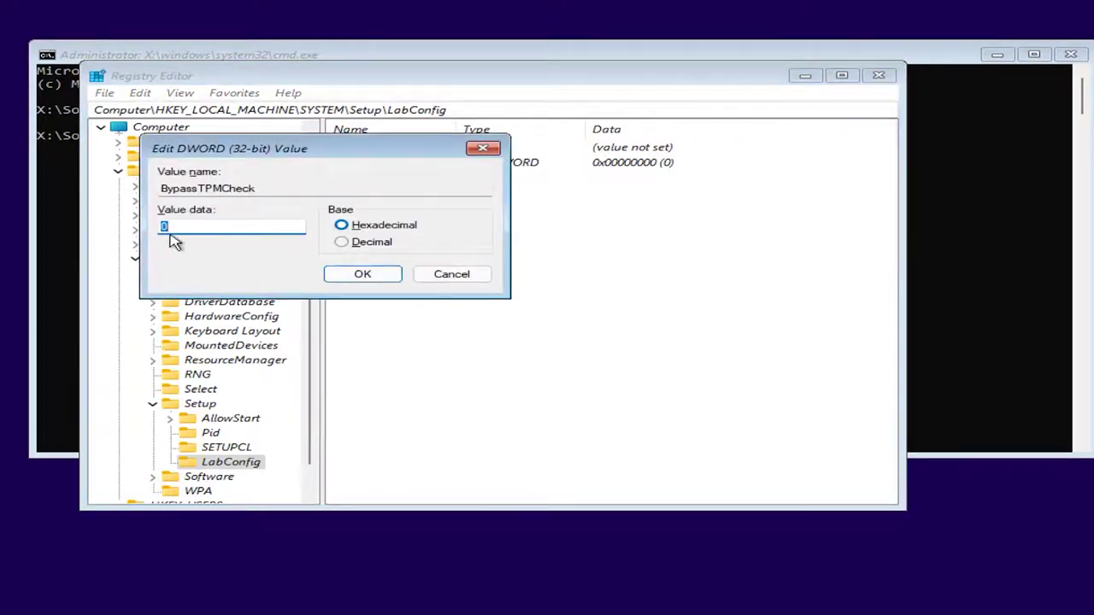
pyautogui.write('1')
pyautogui.click(352, 276)
# Step: Add a DWORD (32-bit) value BypassSecureBootCheck to LabConfig with value 1
pyautogui.rightClick(412, 210)
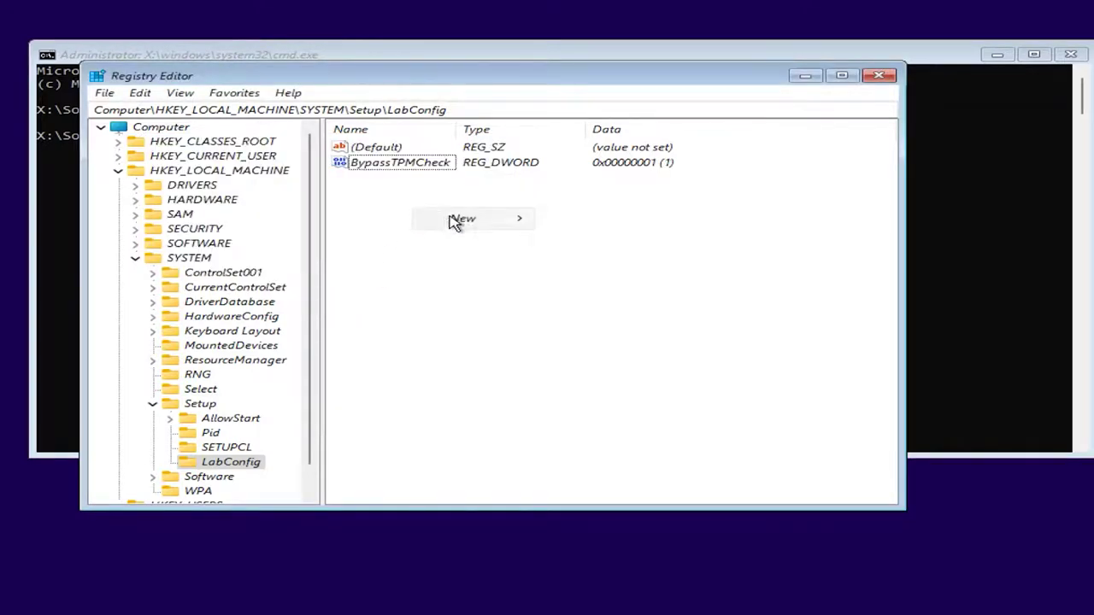
pyautogui.moveTo(451, 217)
pyautogui.click(641, 279)
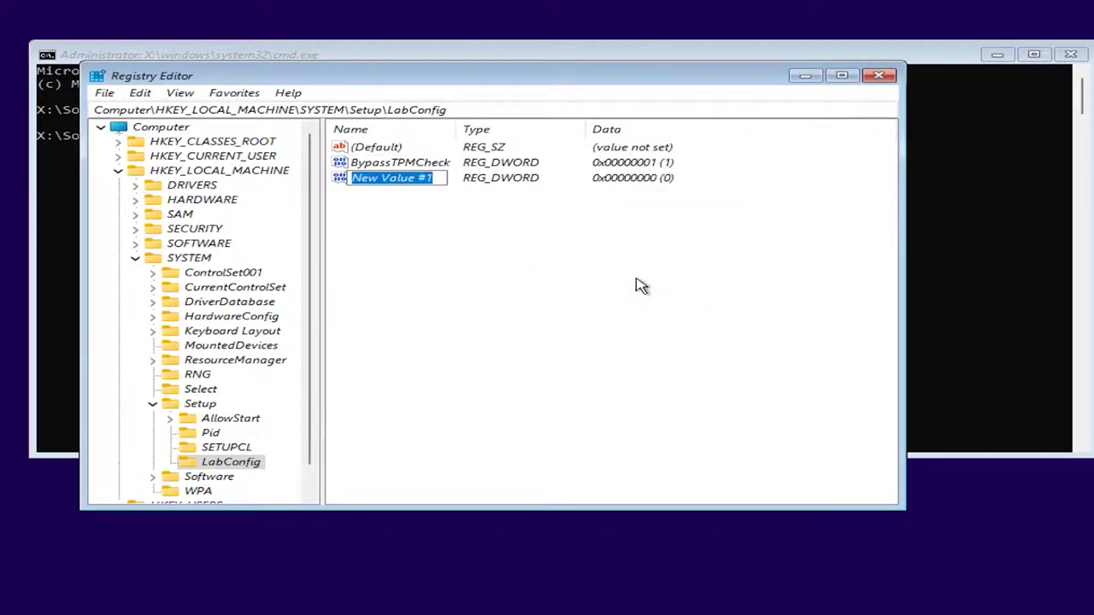
pyautogui.write('BypassSecureBootCheck')
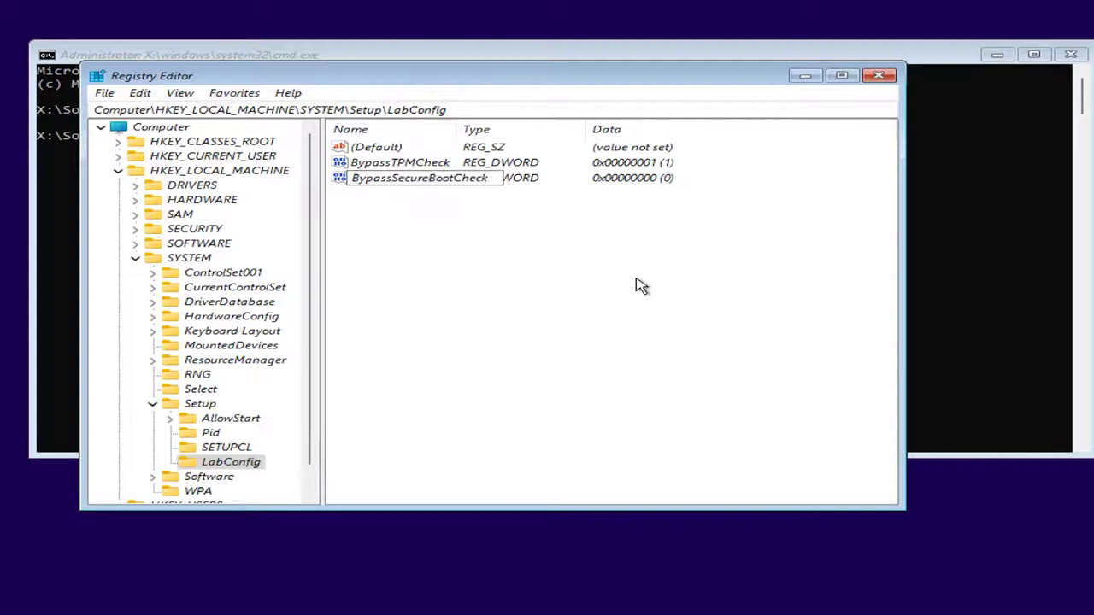
pyautogui.press('Return')
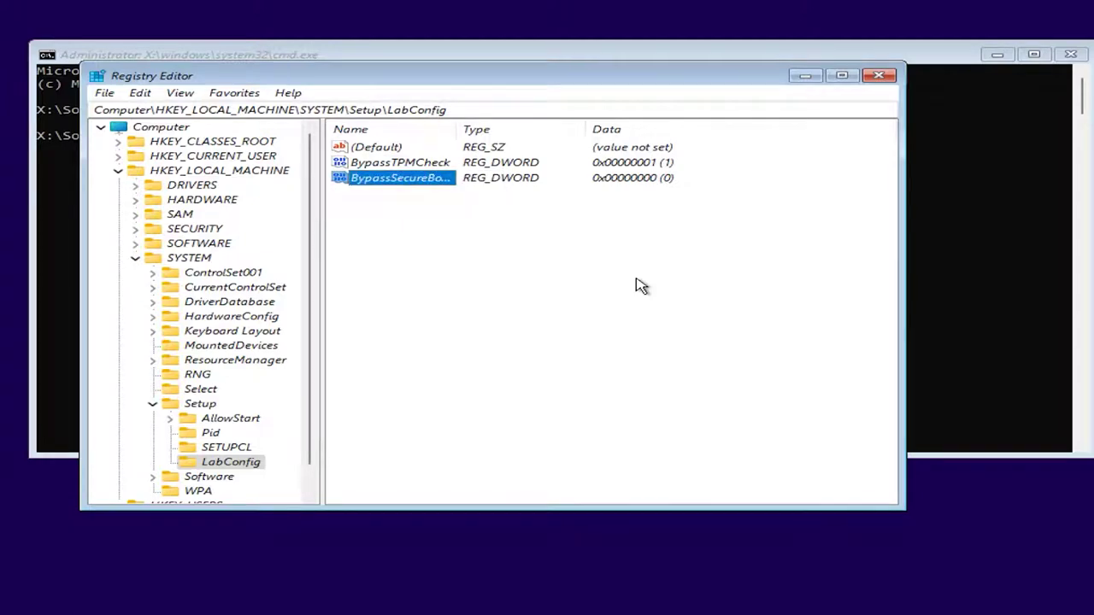
pyautogui.press('Return')
pyautogui.write('1')
pyautogui.click(366, 275)
# Step: Close Registry Editor, start Install now, and skip entering a product key
pyautogui.click(877, 76)
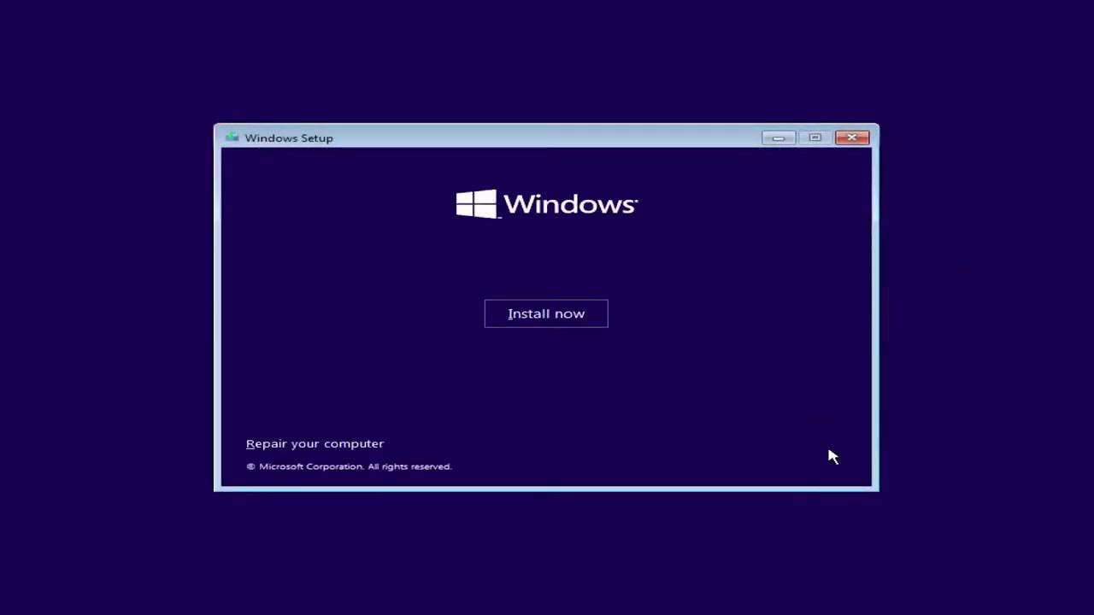
pyautogui.click(544, 328)
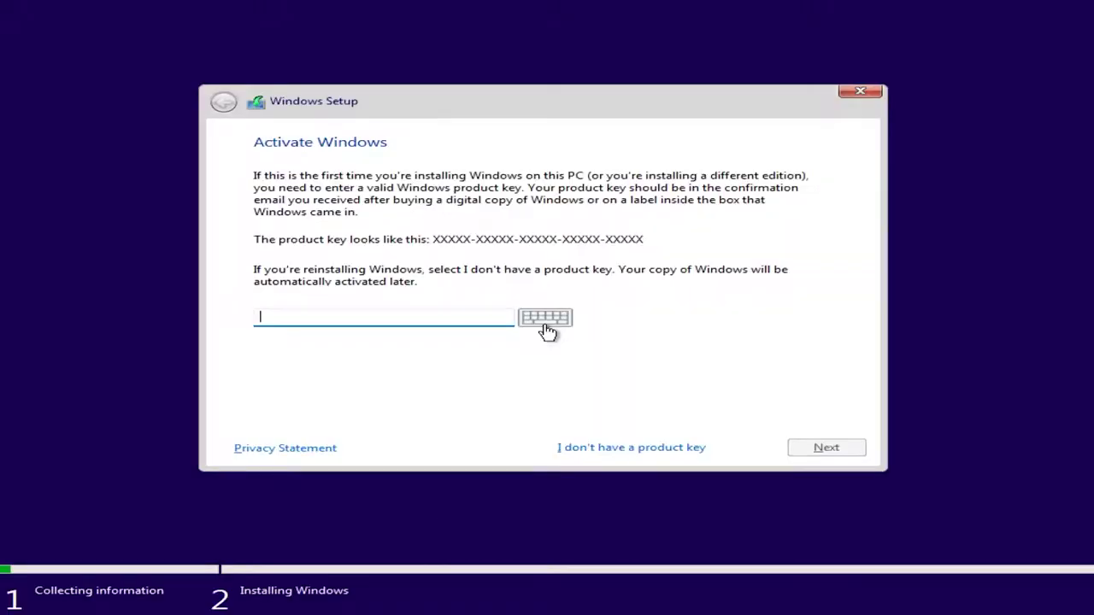
pyautogui.click(634, 449)
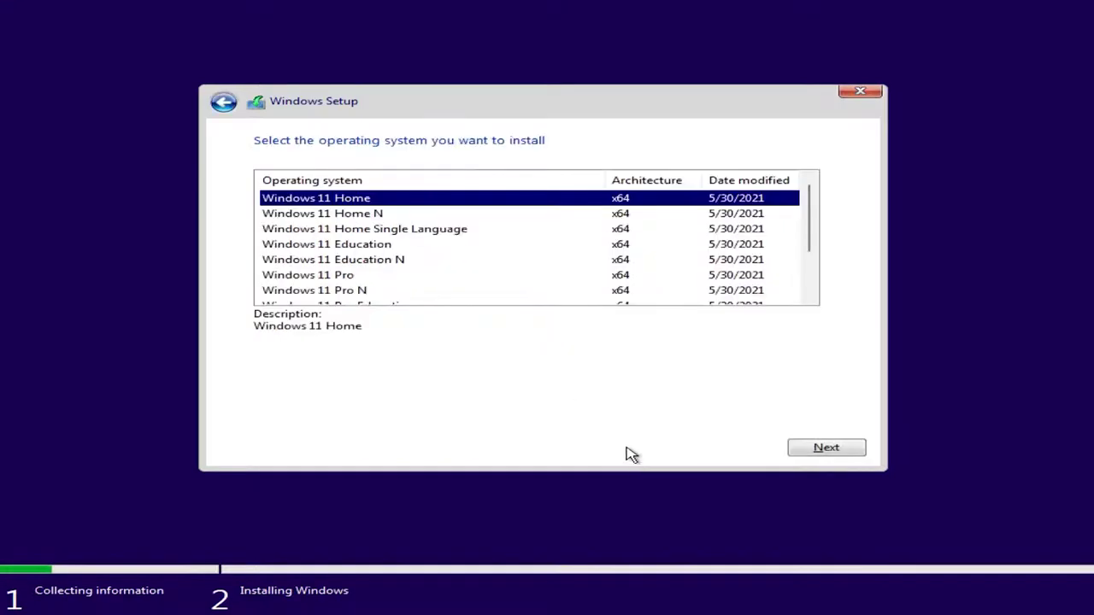
# Step: Choose the Windows 11 Pro edition and accept the Microsoft Software License Terms
pyautogui.click(340, 278)
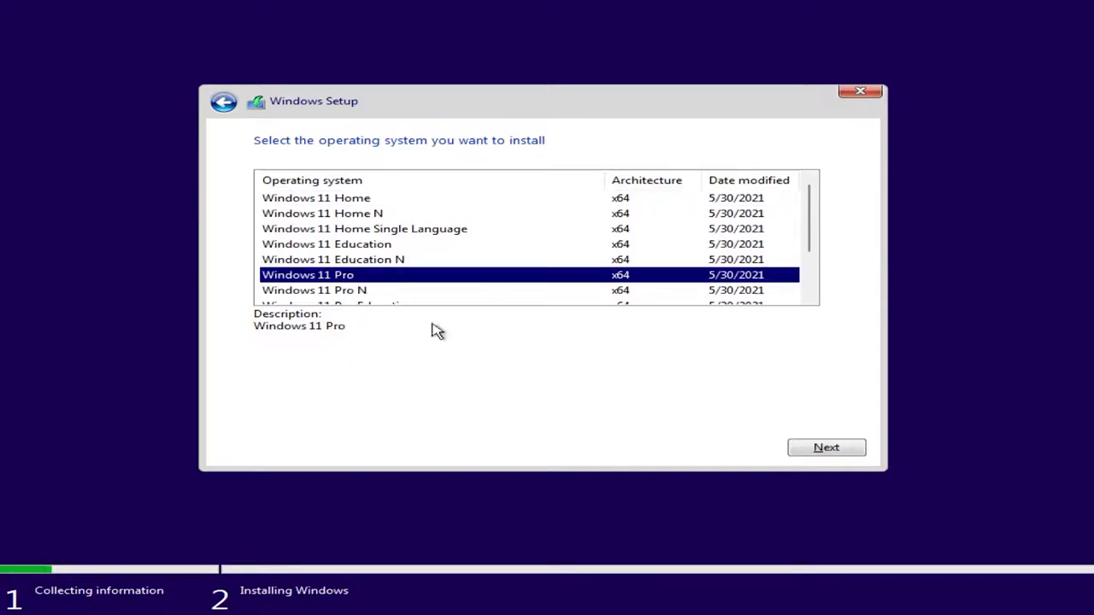
pyautogui.click(830, 454)
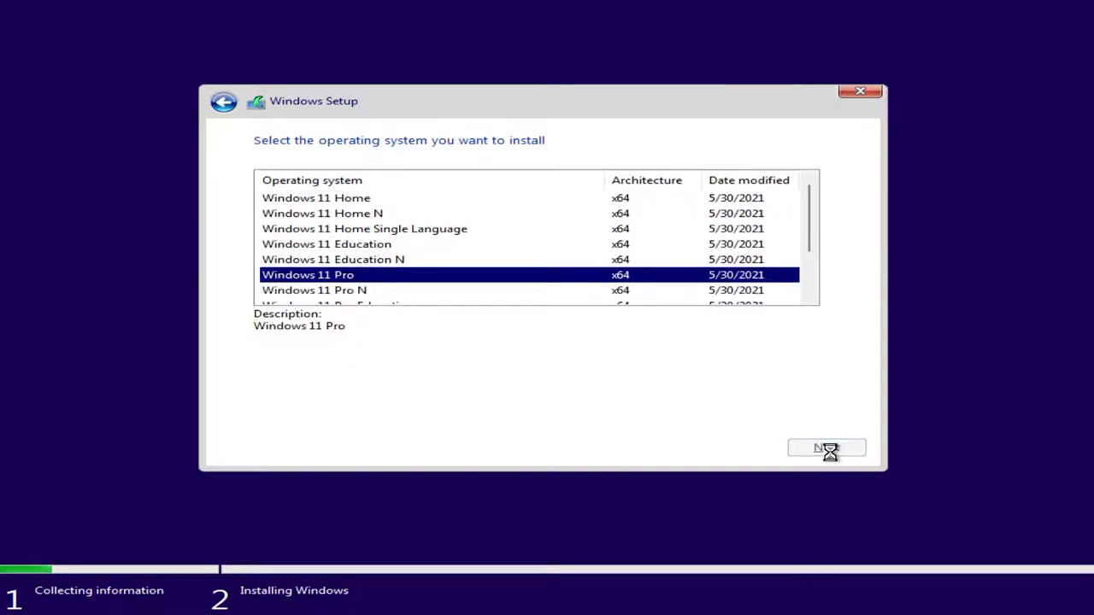
pyautogui.click(261, 417)
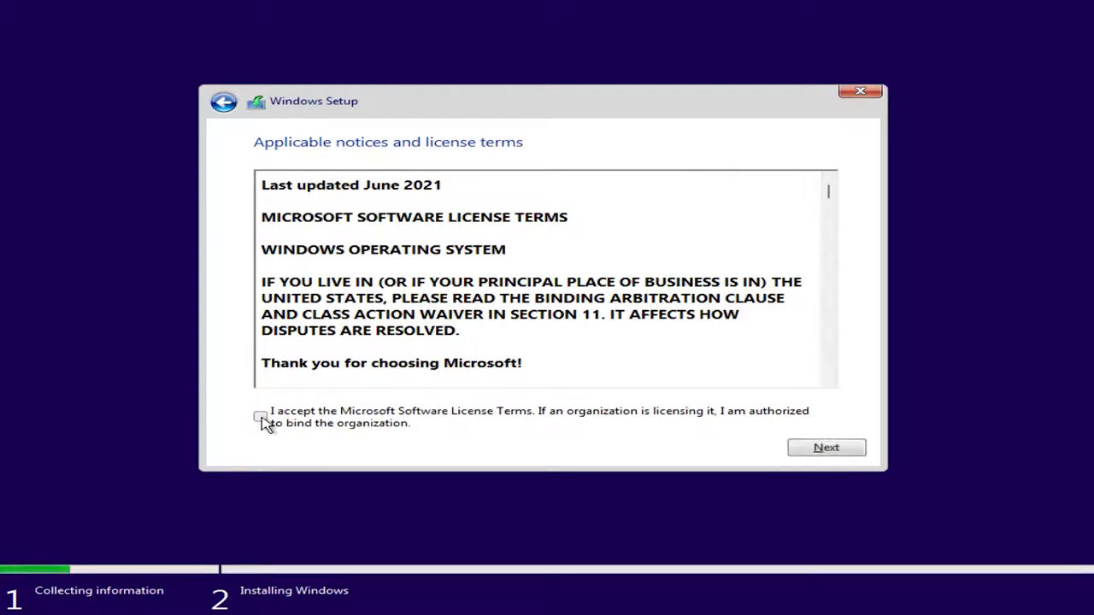
pyautogui.click(833, 455)
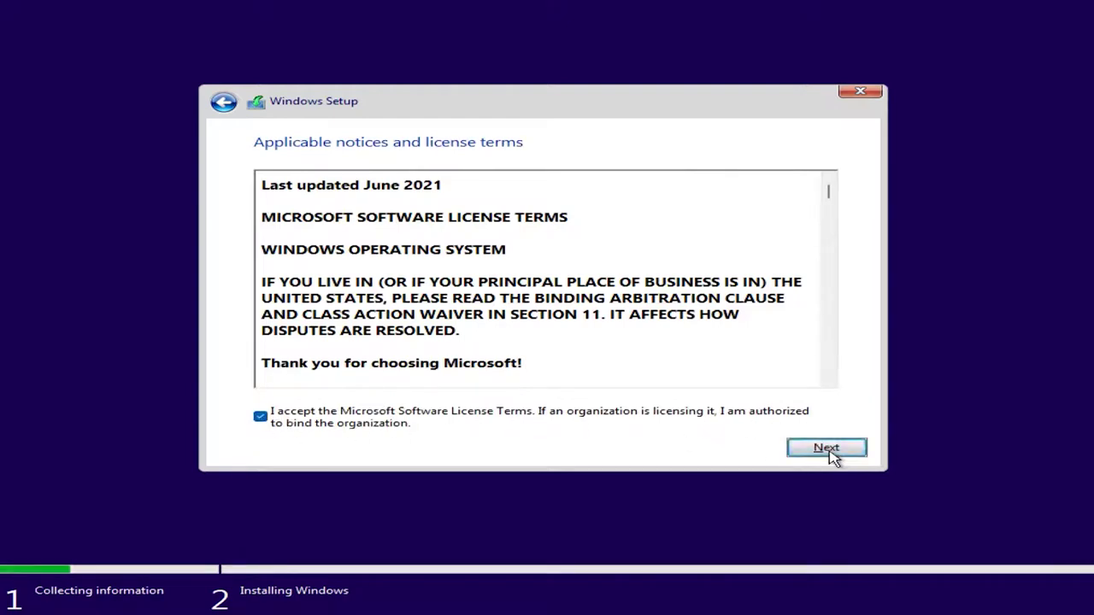
# Step: Choose Custom: Install Windows only and install onto Drive 0's unallocated space
pyautogui.click(447, 305)
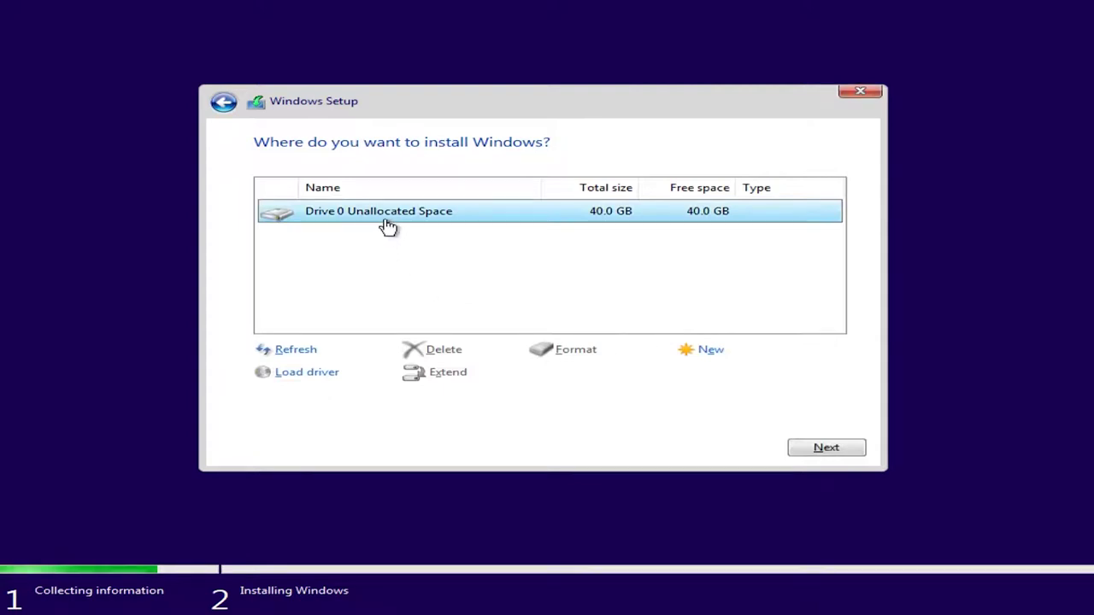
pyautogui.click(828, 447)
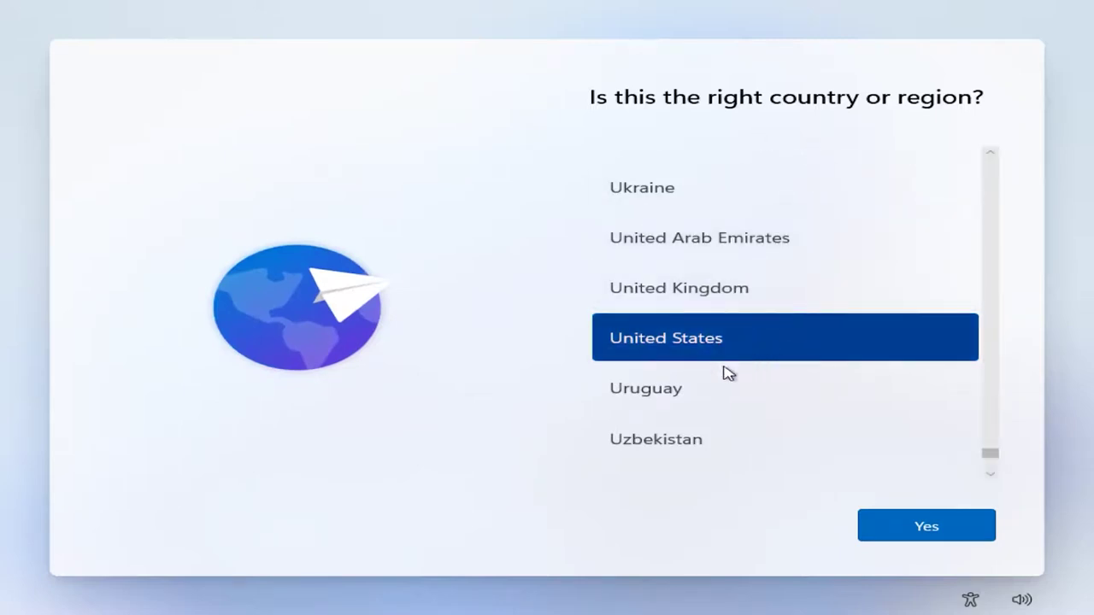
# Step: Confirm United States and the US keyboard layout, skip a second layout, and pick personal use
pyautogui.click(928, 537)
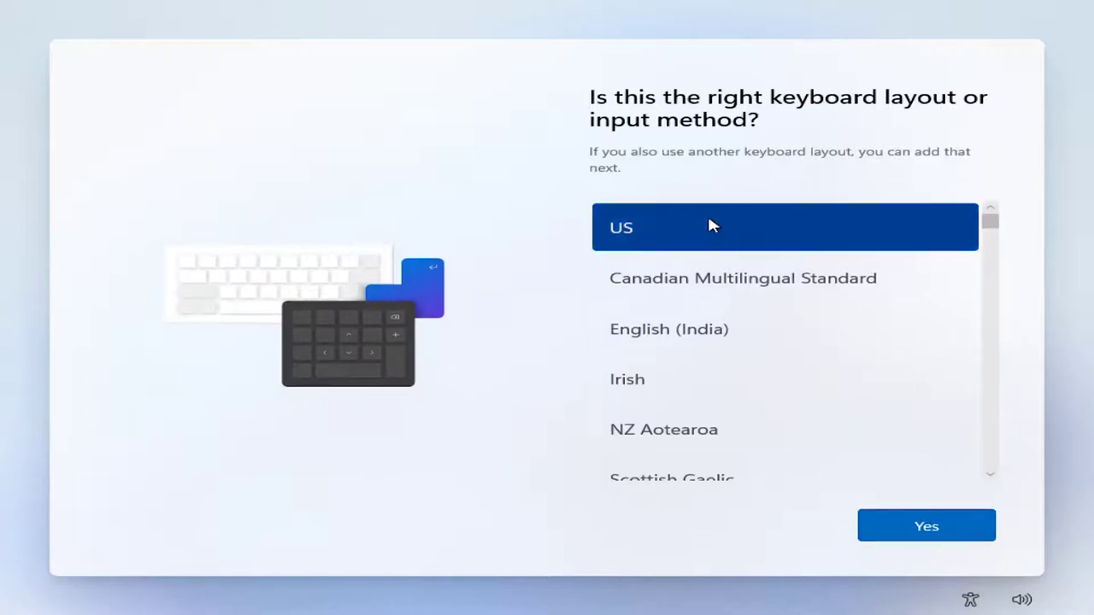
pyautogui.click(938, 541)
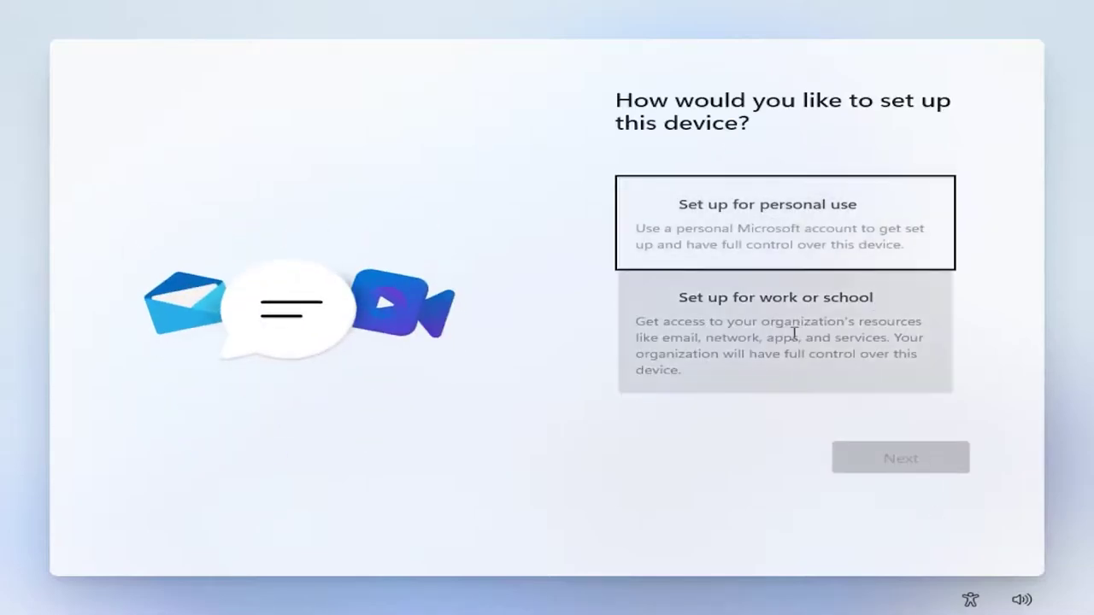
pyautogui.click(794, 225)
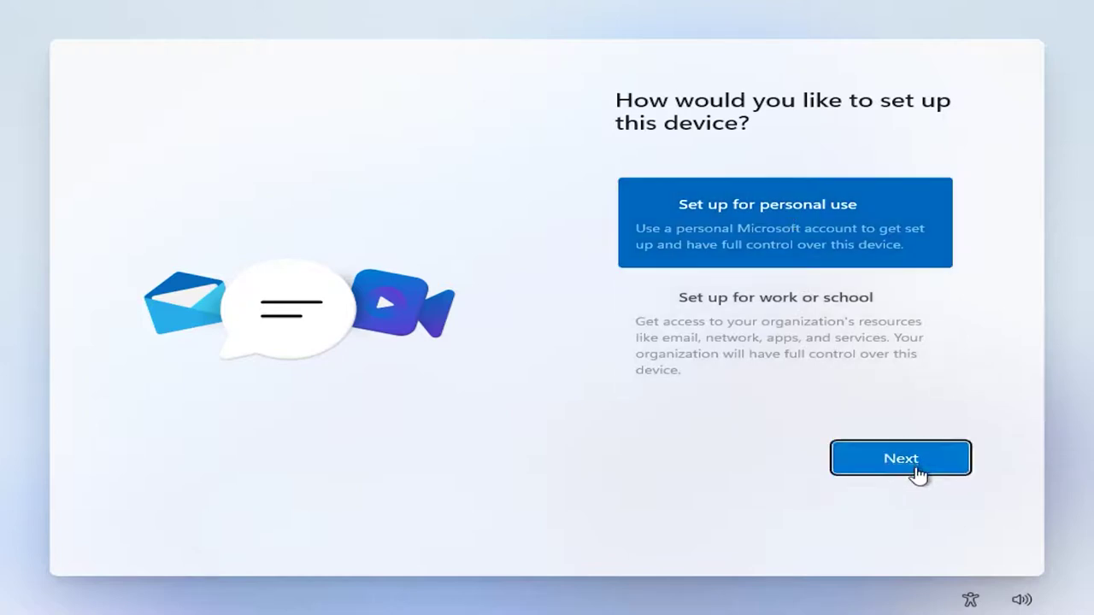
# Step: Create an offline local account named 'PC' with no password instead of a Microsoft account
pyautogui.click(901, 459)
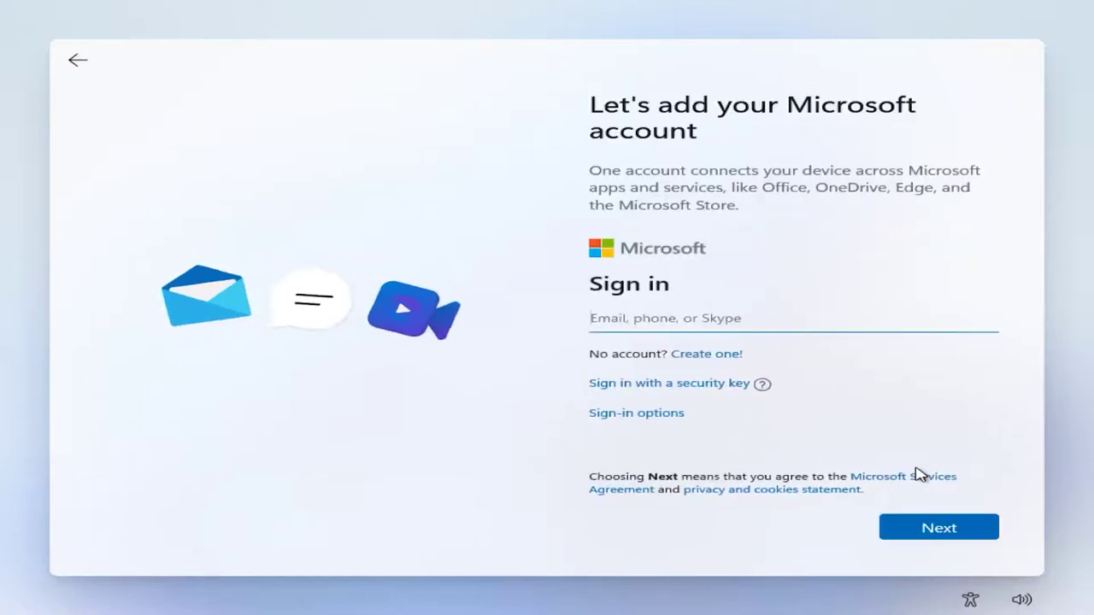
pyautogui.click(648, 312)
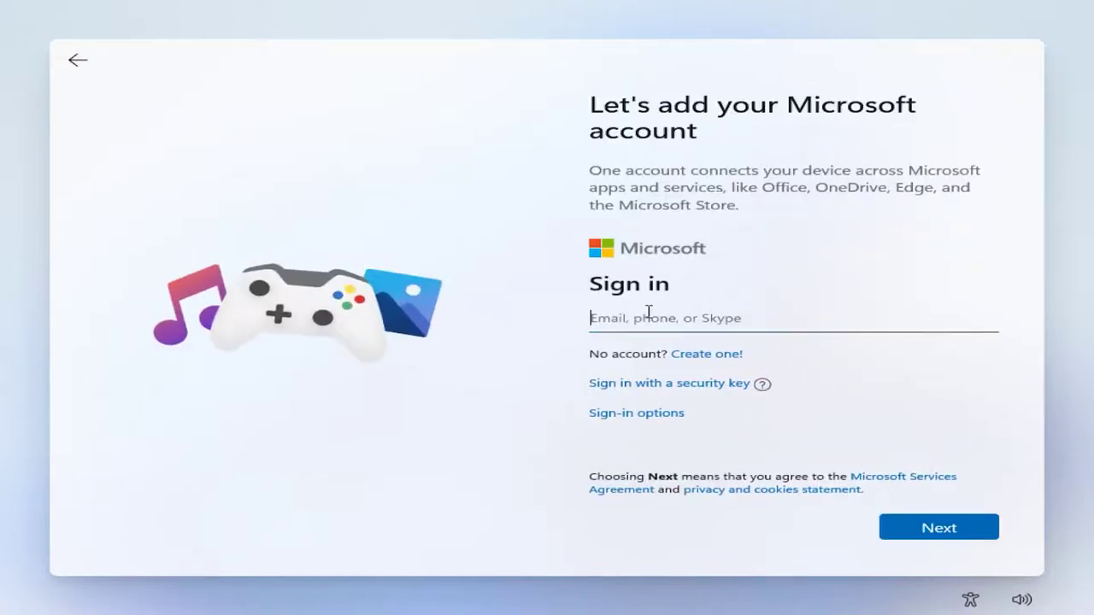
pyautogui.click(718, 321)
pyautogui.click(649, 416)
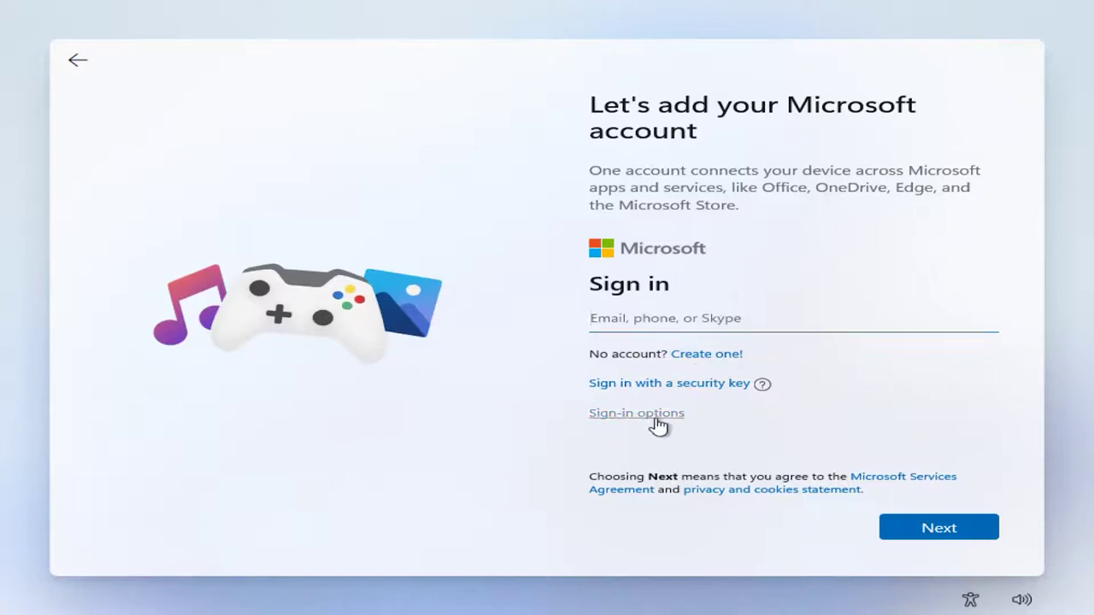
pyautogui.click(737, 411)
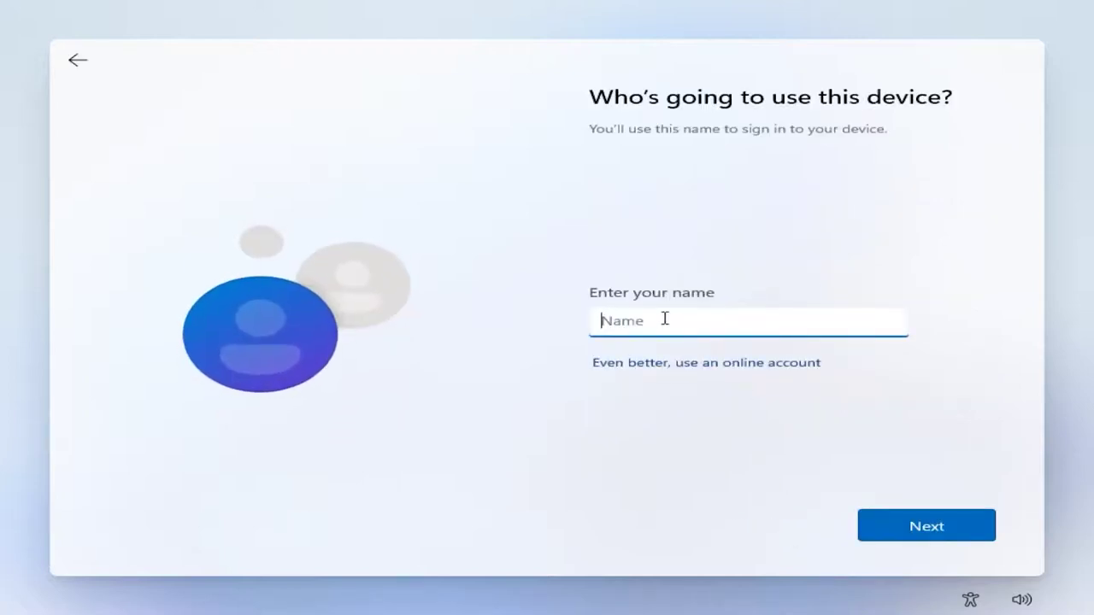
pyautogui.write('PC')
pyautogui.click(918, 539)
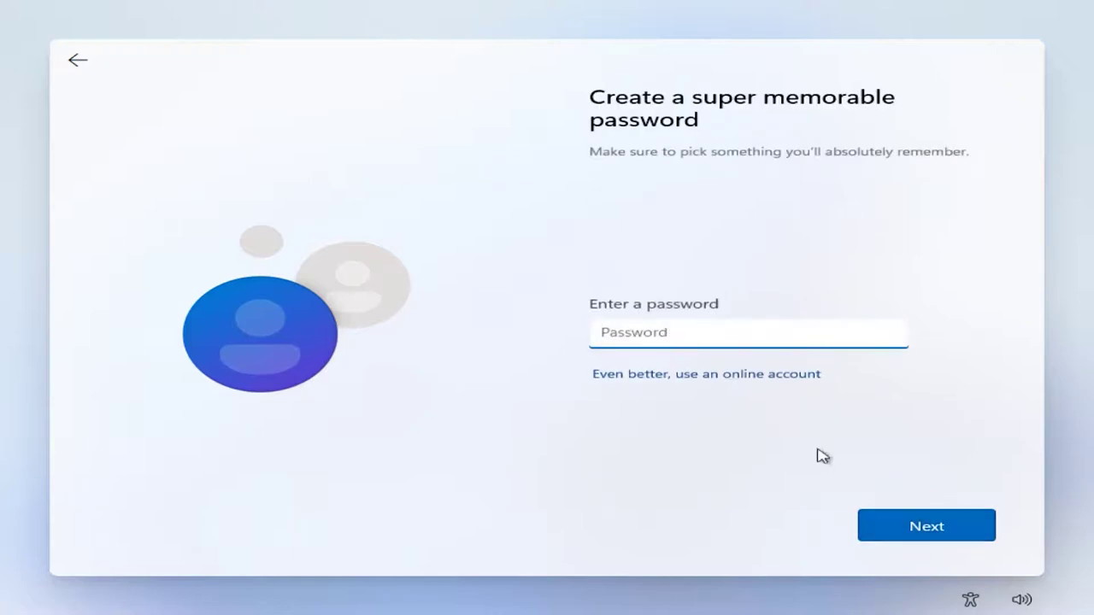
pyautogui.click(935, 541)
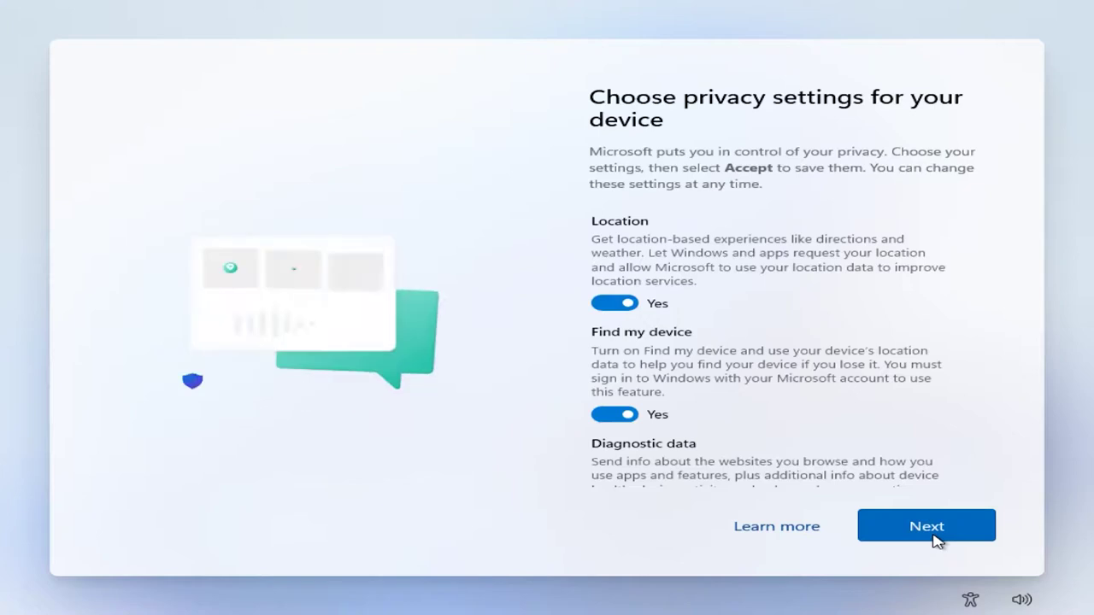
# Step: Turn off location, tailored experiences and advertising ID, and limit diagnostic data to required only
pyautogui.click(631, 308)
pyautogui.scroll(-3, 632, 311)
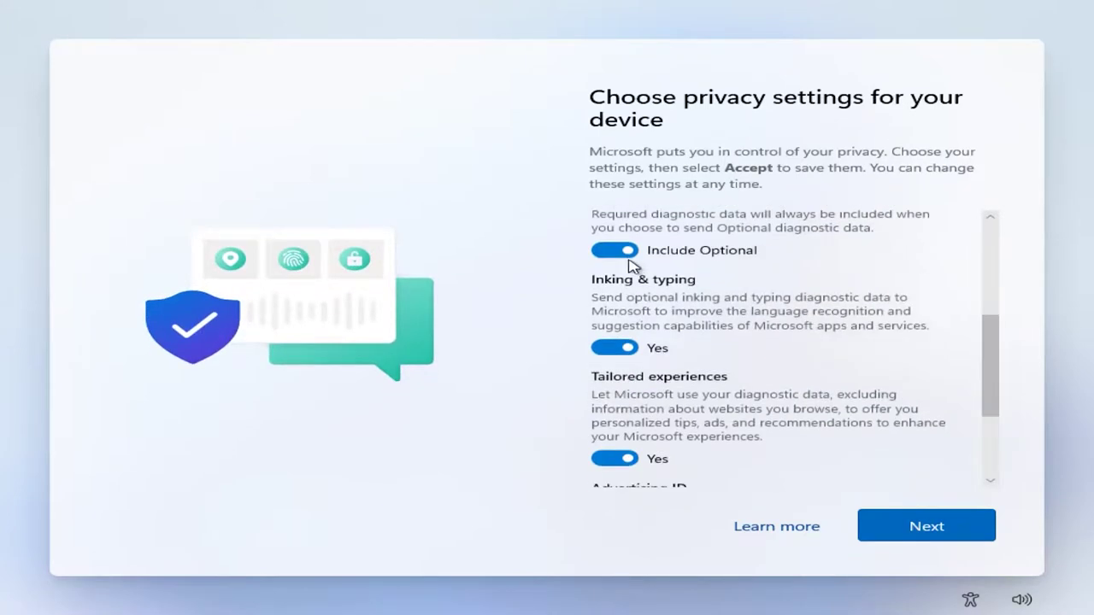
pyautogui.click(627, 348)
pyautogui.click(630, 459)
pyautogui.scroll(-3, 636, 427)
pyautogui.click(637, 402)
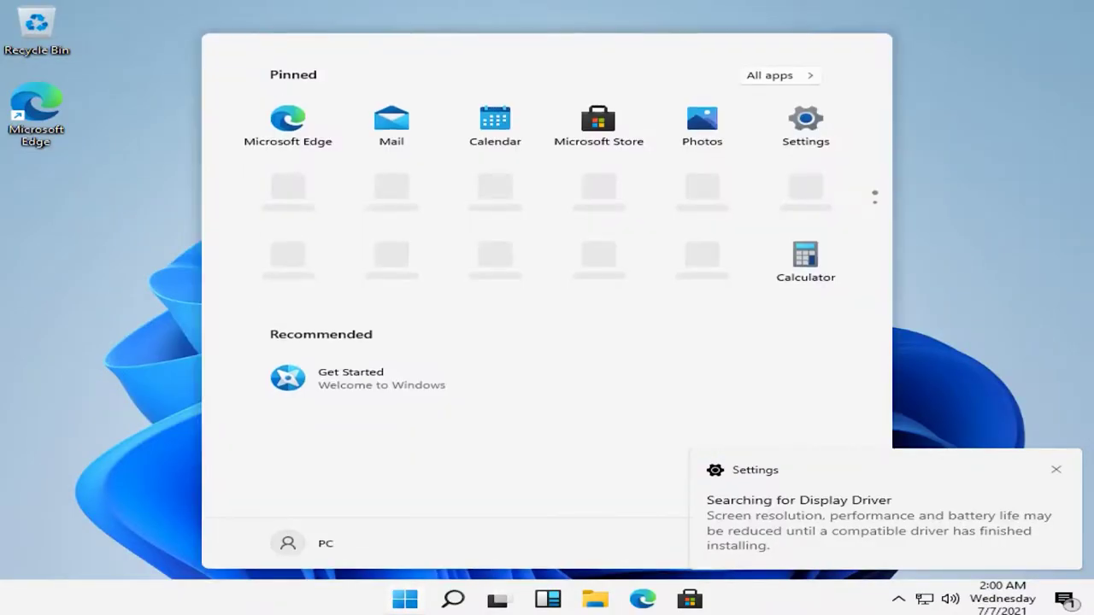
# Step: Launch the pinned Settings app from the Start menu and scroll through its categories
pyautogui.click(972, 283)
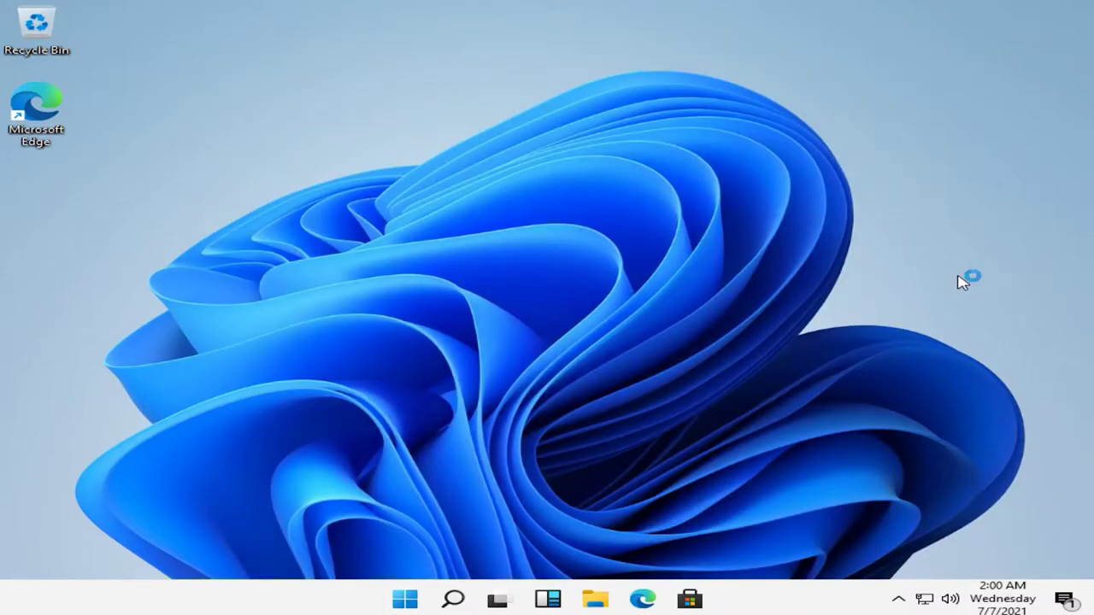
pyautogui.click(405, 598)
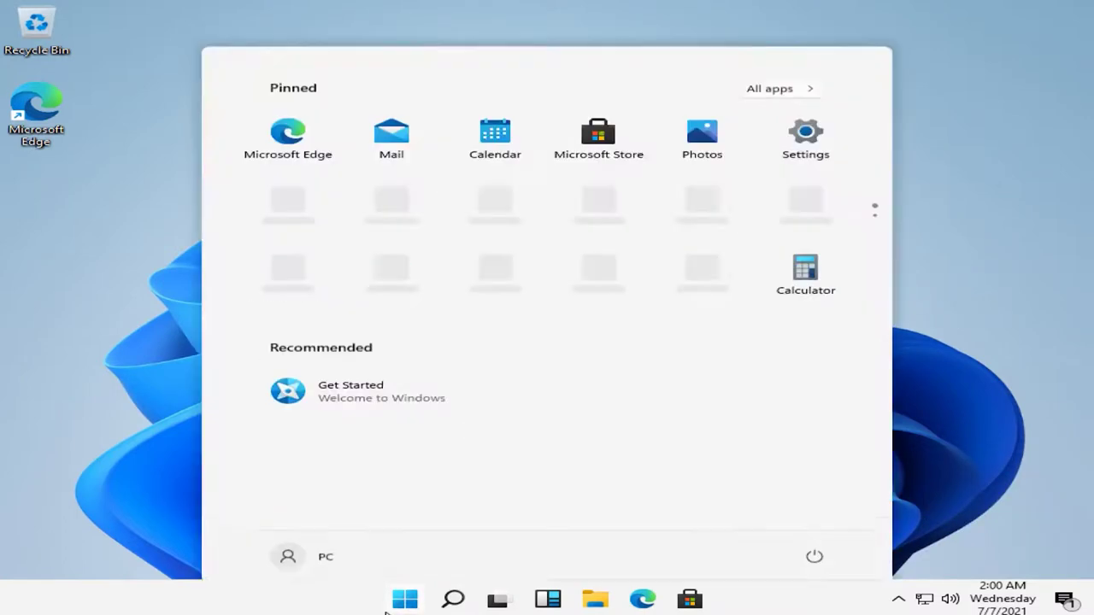
pyautogui.click(804, 120)
pyautogui.scroll(-5, 572, 334)
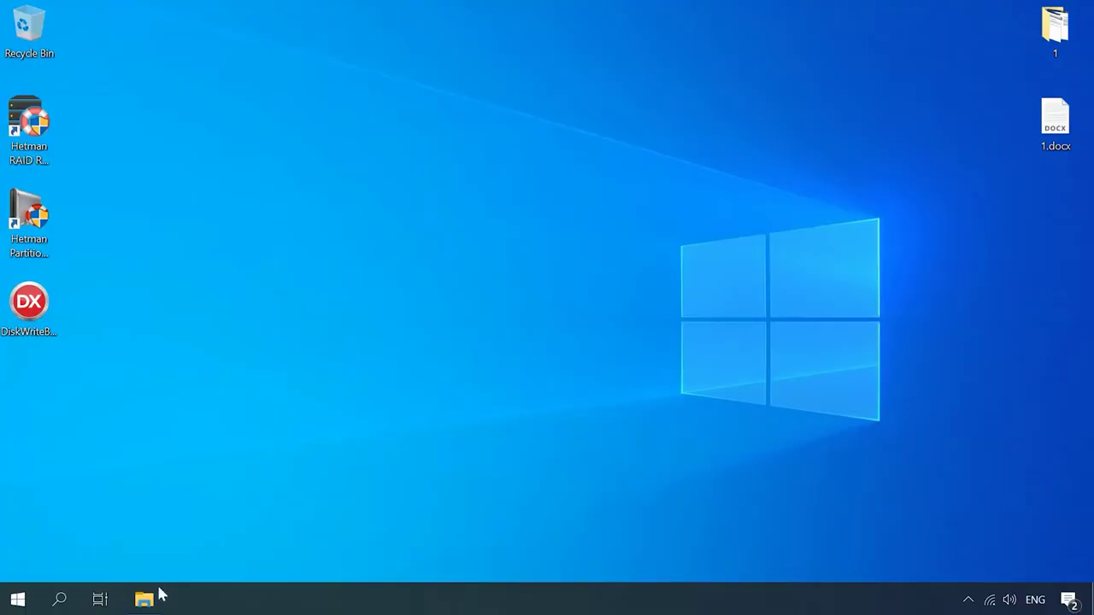
# Step: Open the sources folder on CCCOMA_X64F (F:) and snap its window to the left half
pyautogui.click(159, 591)
pyautogui.click(698, 261)
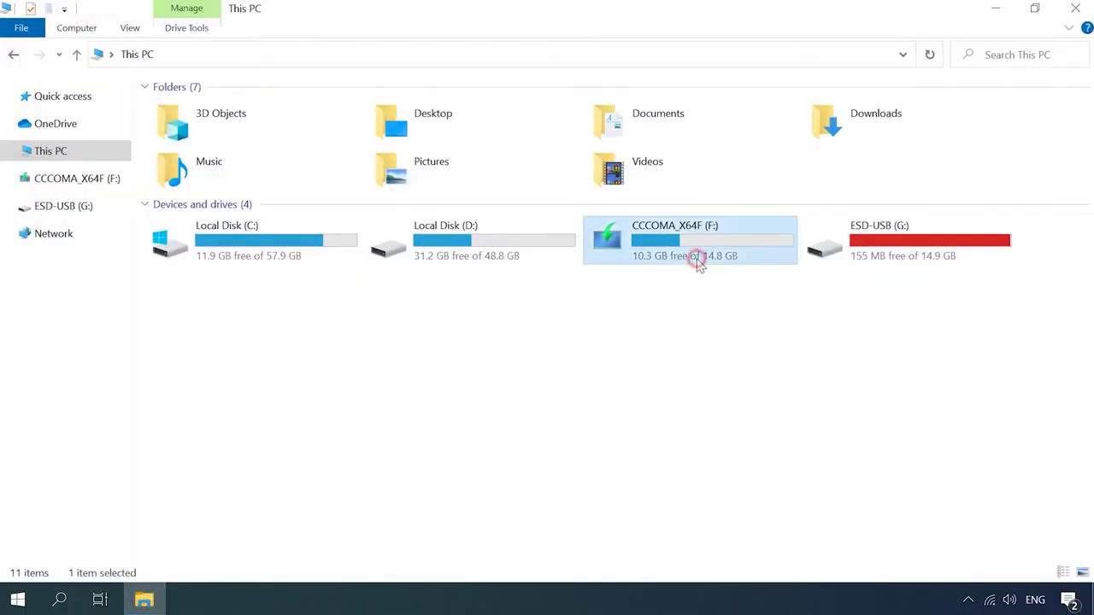
pyautogui.doubleClick(712, 256)
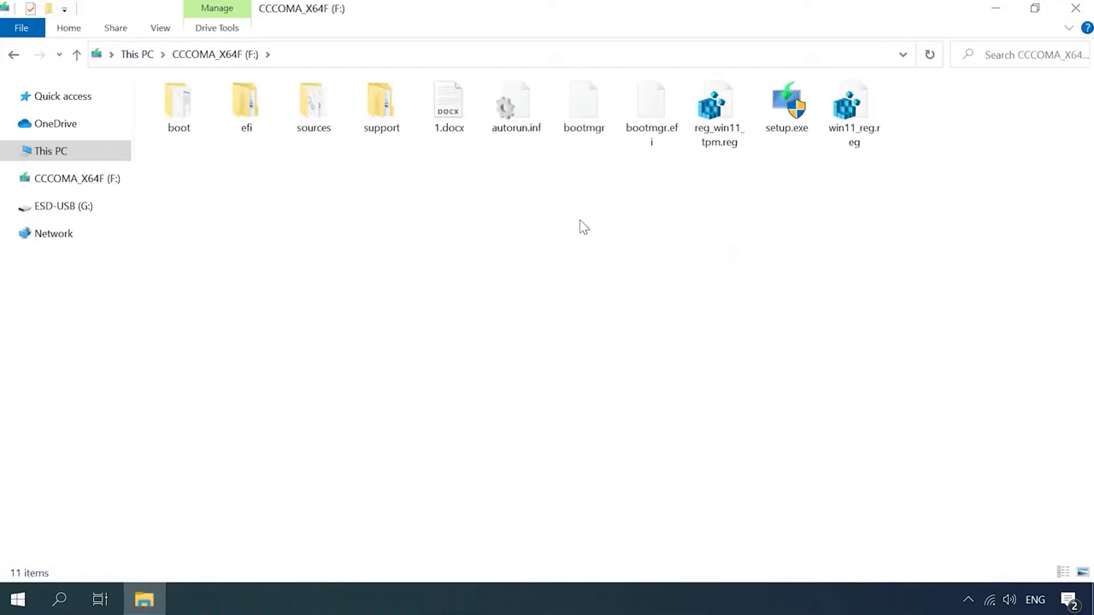
pyautogui.doubleClick(321, 132)
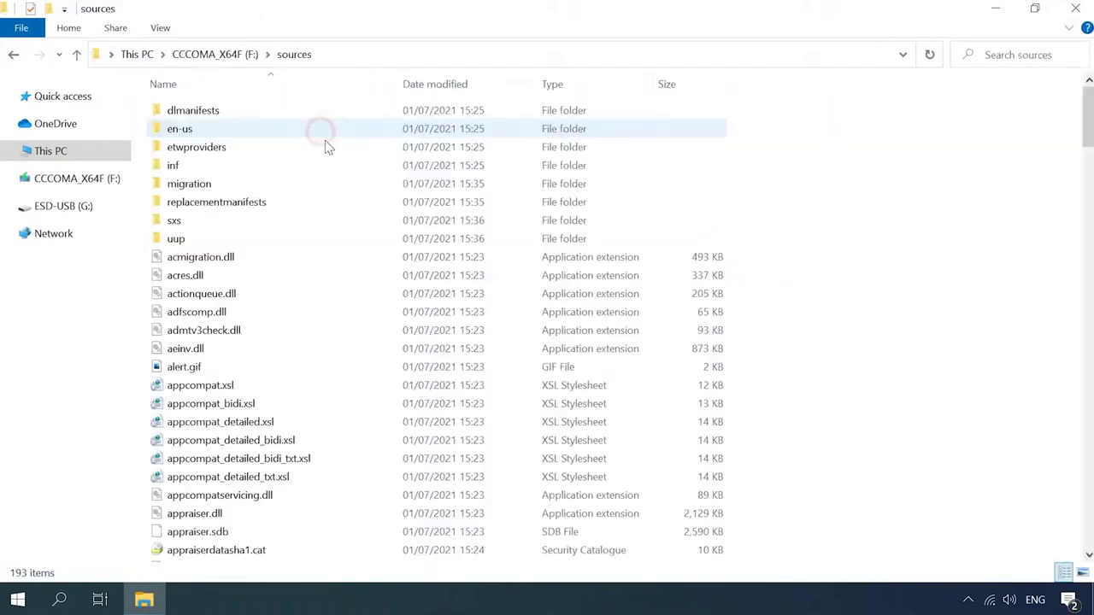
pyautogui.doubleClick(461, 14)
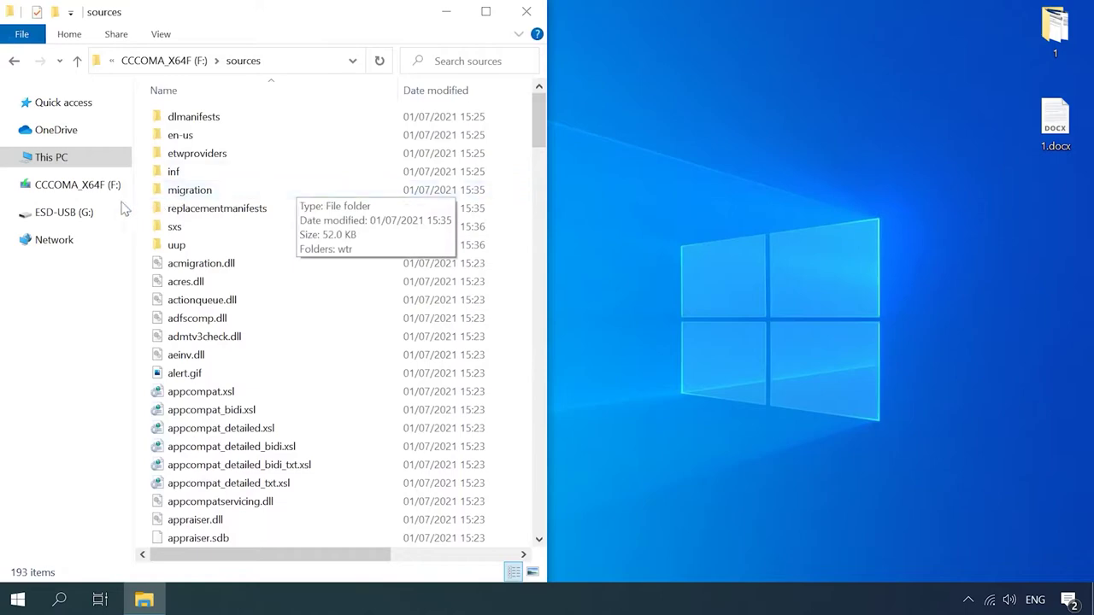
# Step: Open ESD-USB (G:) in a new window snapped right, mount Windows10x64.iso and open its sources folder
pyautogui.rightClick(79, 212)
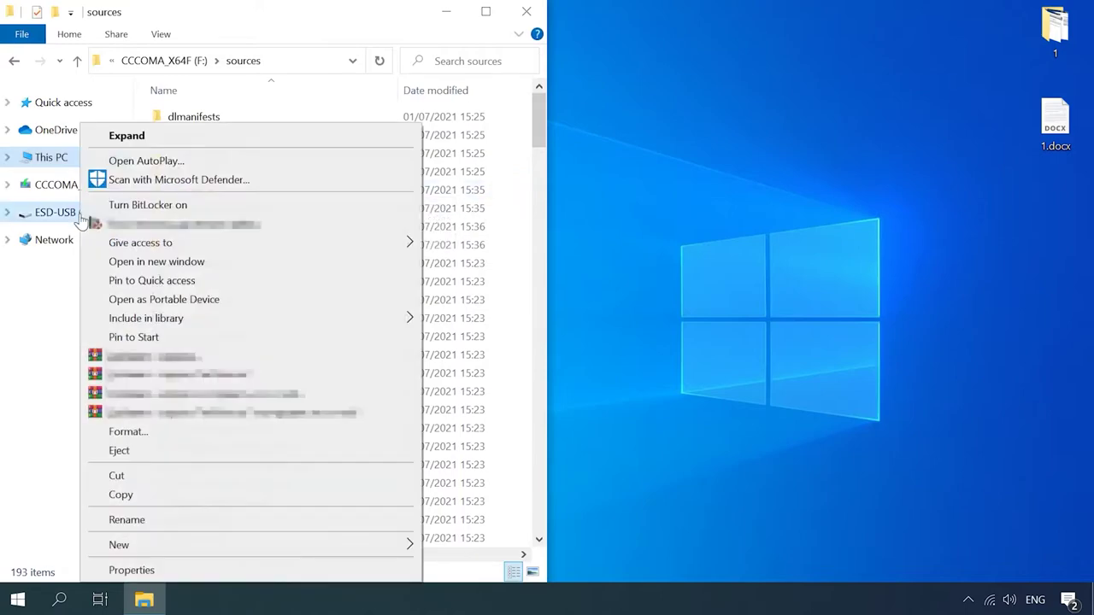
pyautogui.click(167, 262)
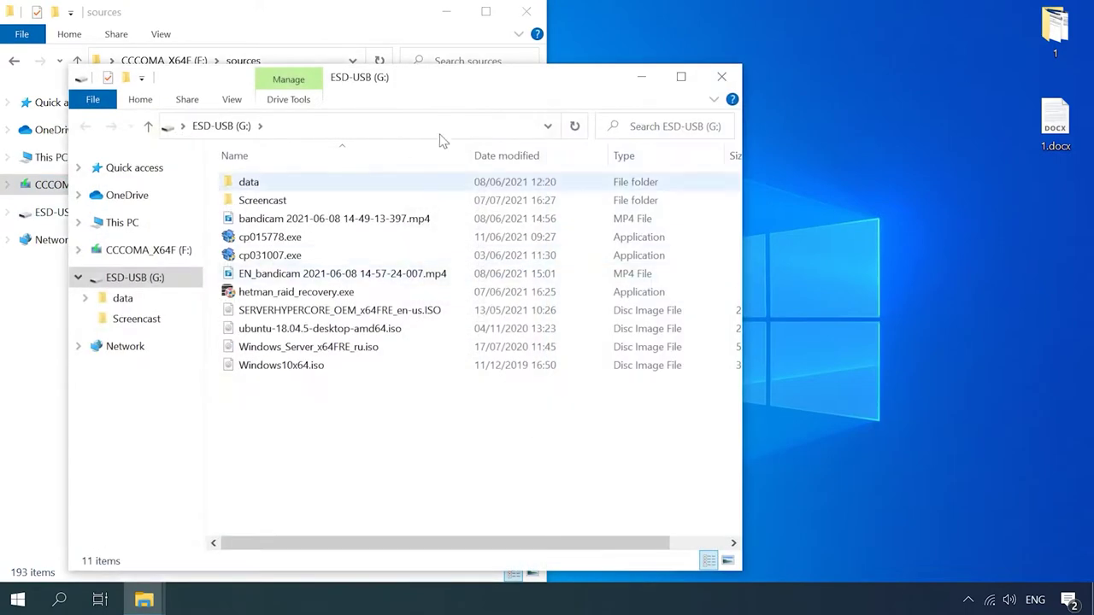
pyautogui.press('super+Right')
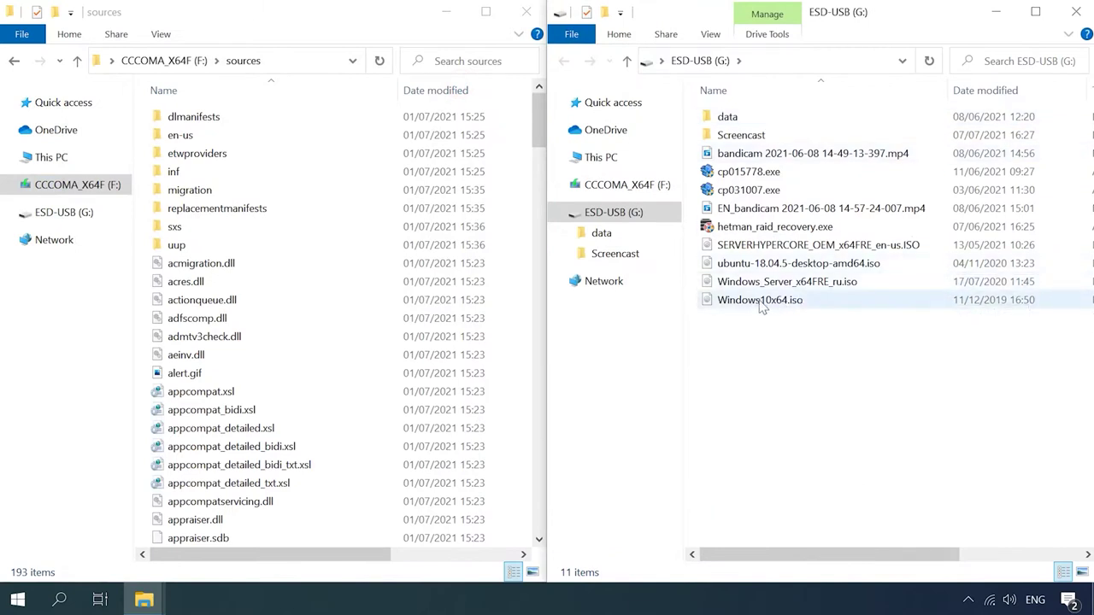
pyautogui.click(757, 304)
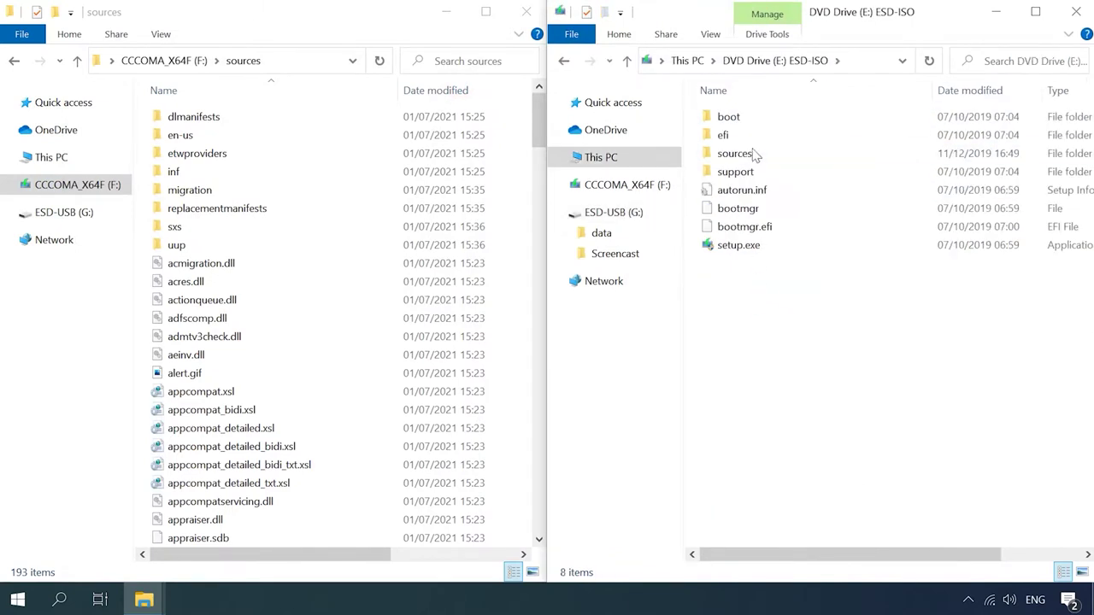
pyautogui.doubleClick(754, 155)
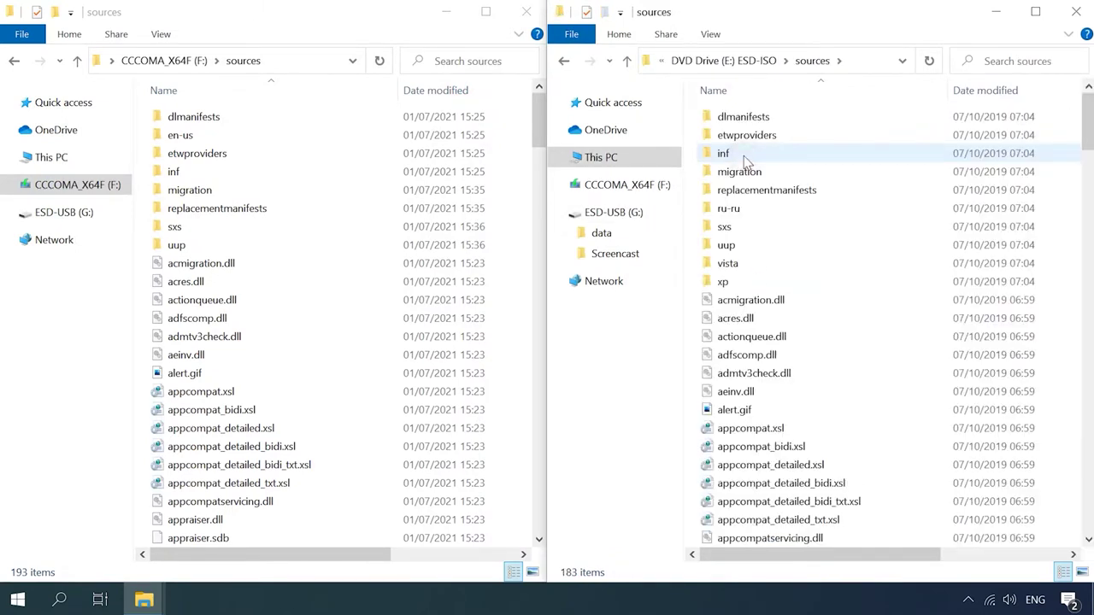
# Step: Overwrite F:\sources\appraiserres.dll with the Windows 10 ISO copy, then run setup.exe from F:\
pyautogui.scroll(-1, 826, 500)
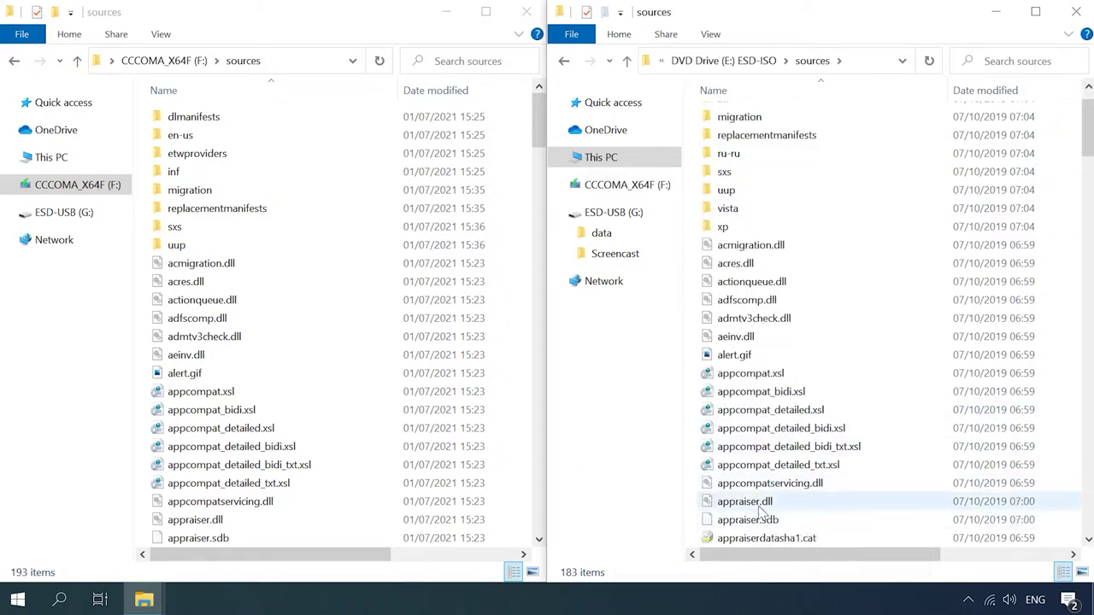
pyautogui.scroll(-1, 758, 511)
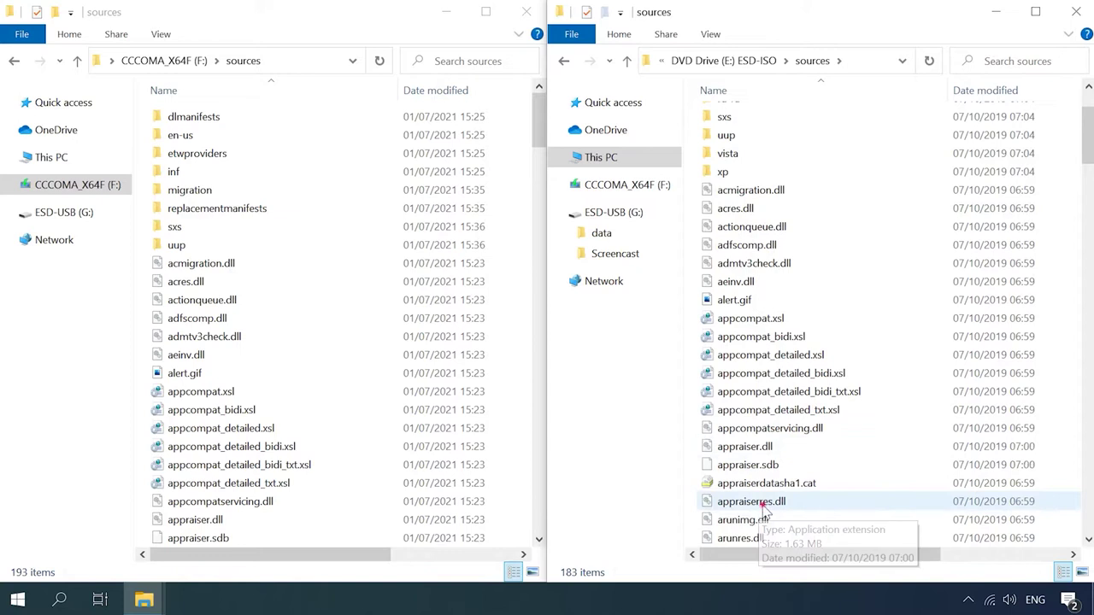
pyautogui.click(750, 504)
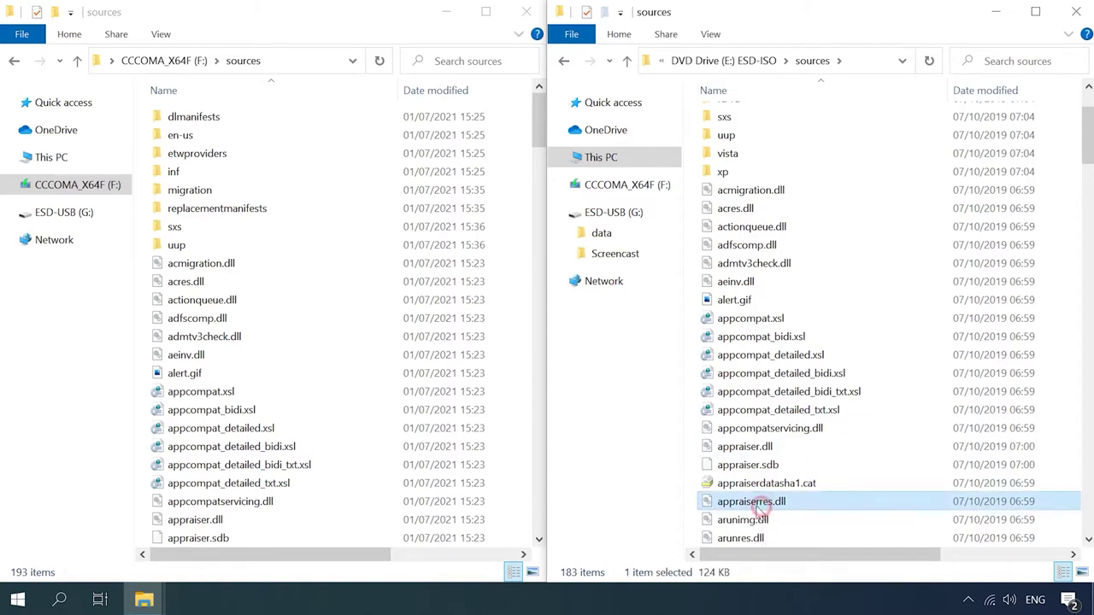
pyautogui.moveTo(758, 506); pyautogui.dragTo(325, 513)
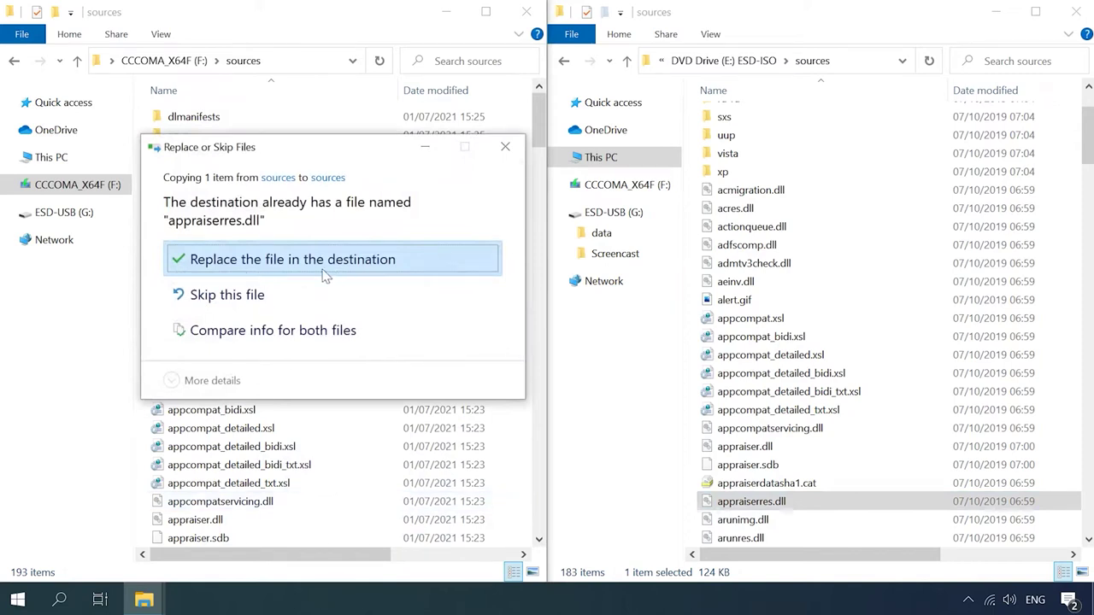
pyautogui.click(325, 265)
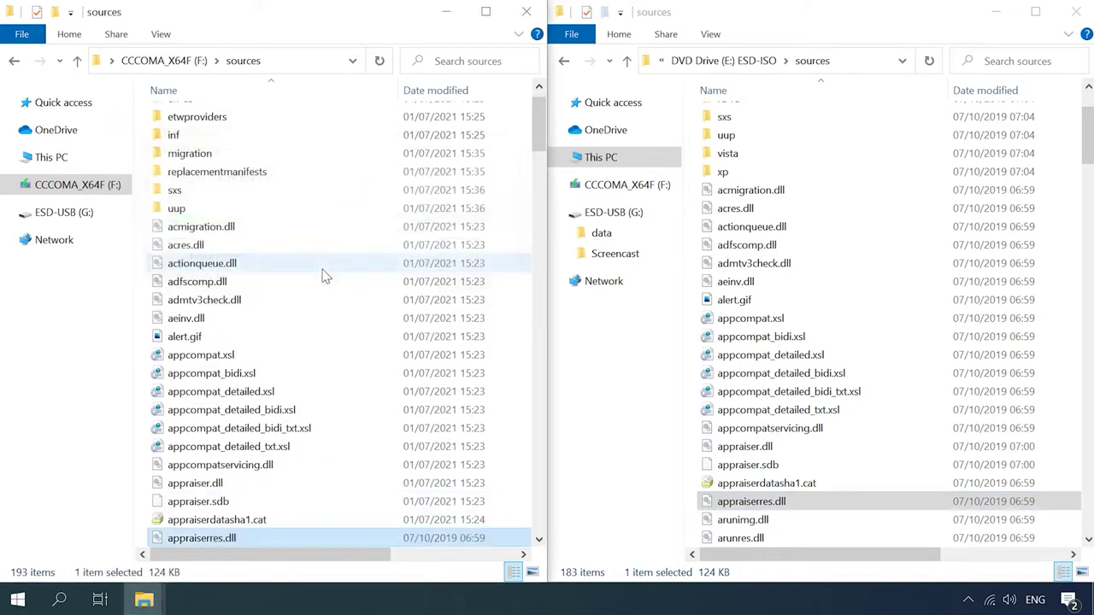
pyautogui.click(76, 61)
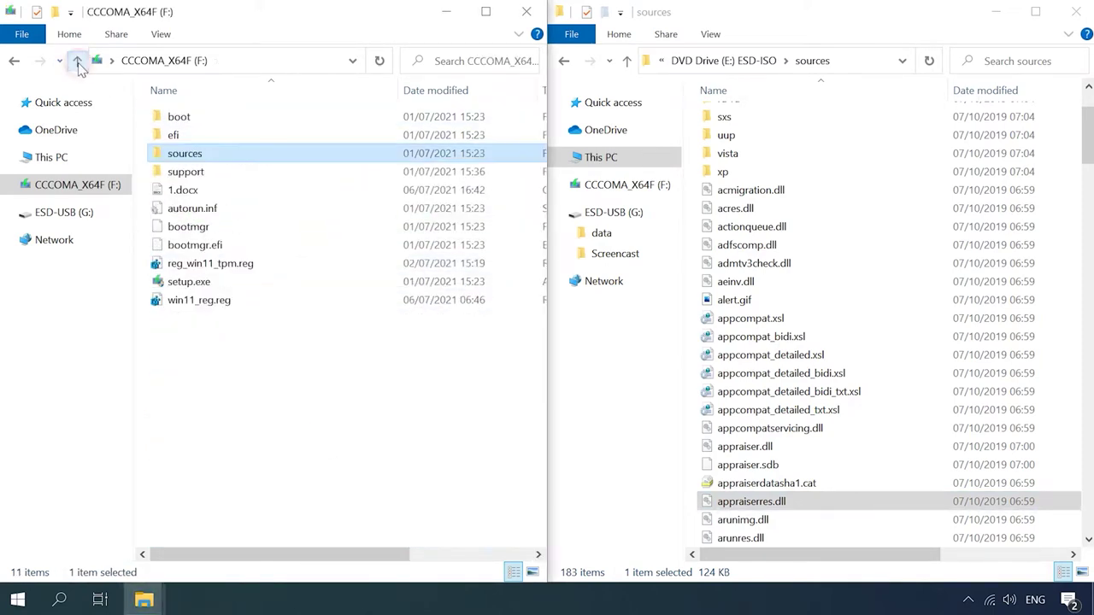
pyautogui.click(197, 284)
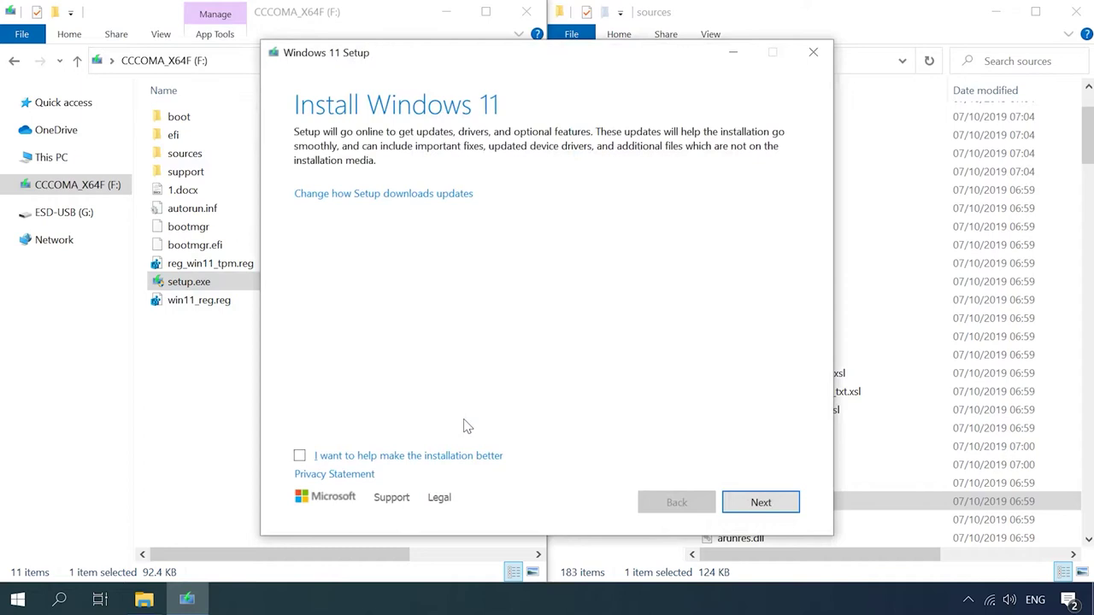
# Step: Accept the license, keep nothing, acknowledge the language notice, and start installing Windows 11 Pro
pyautogui.click(761, 504)
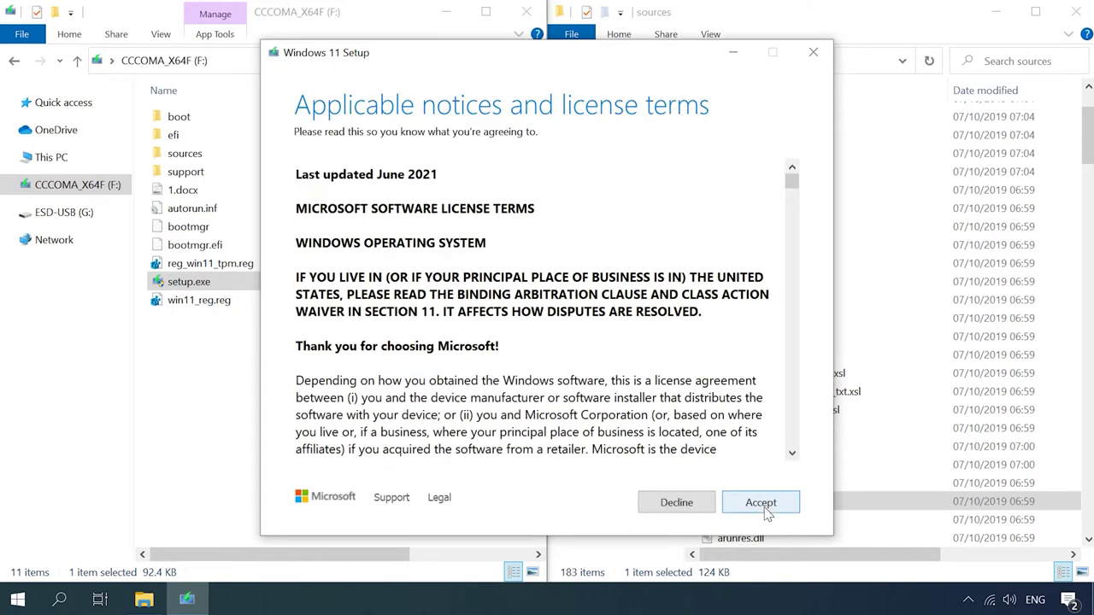
pyautogui.click(763, 504)
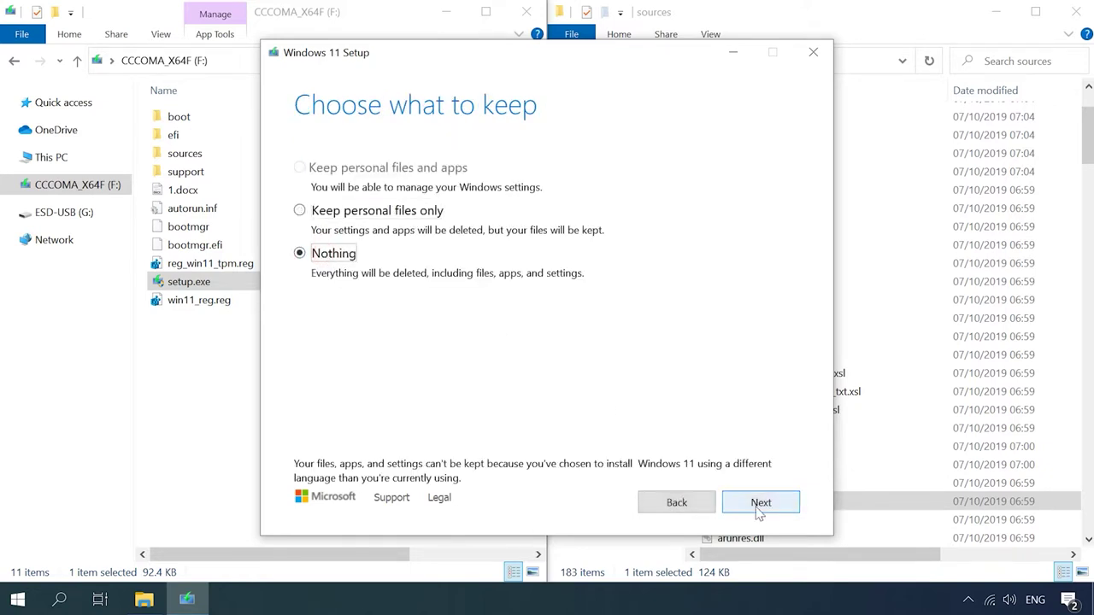
pyautogui.click(760, 503)
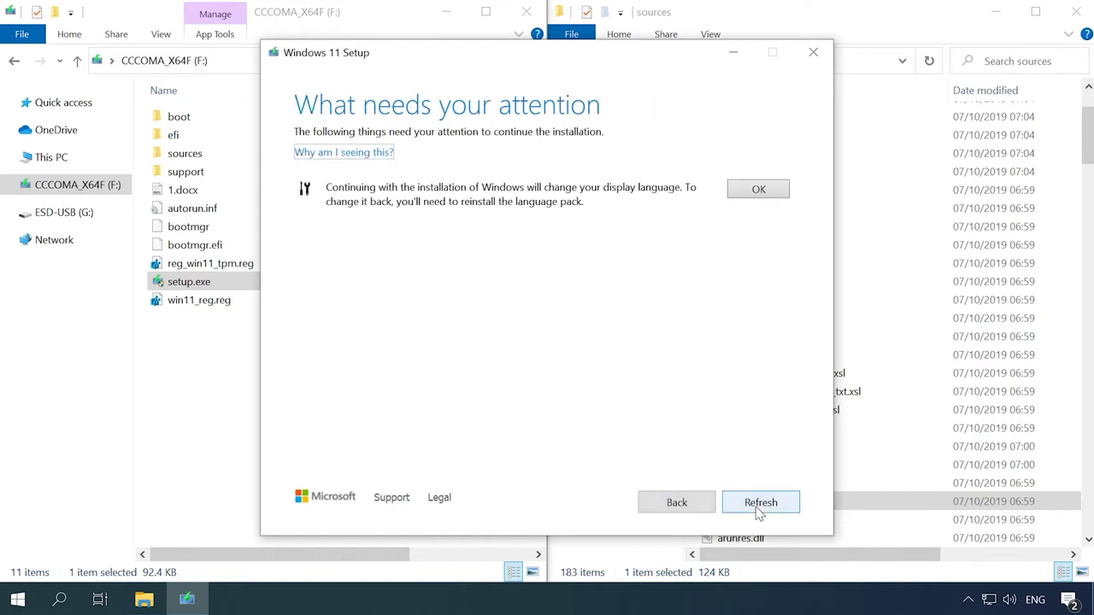
pyautogui.click(758, 190)
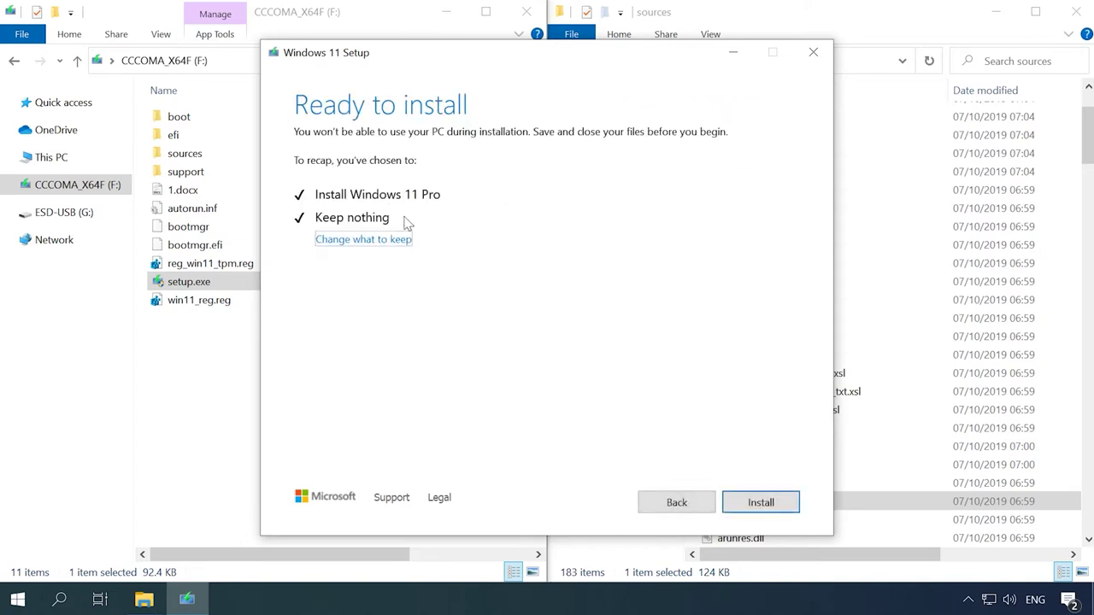
pyautogui.click(761, 506)
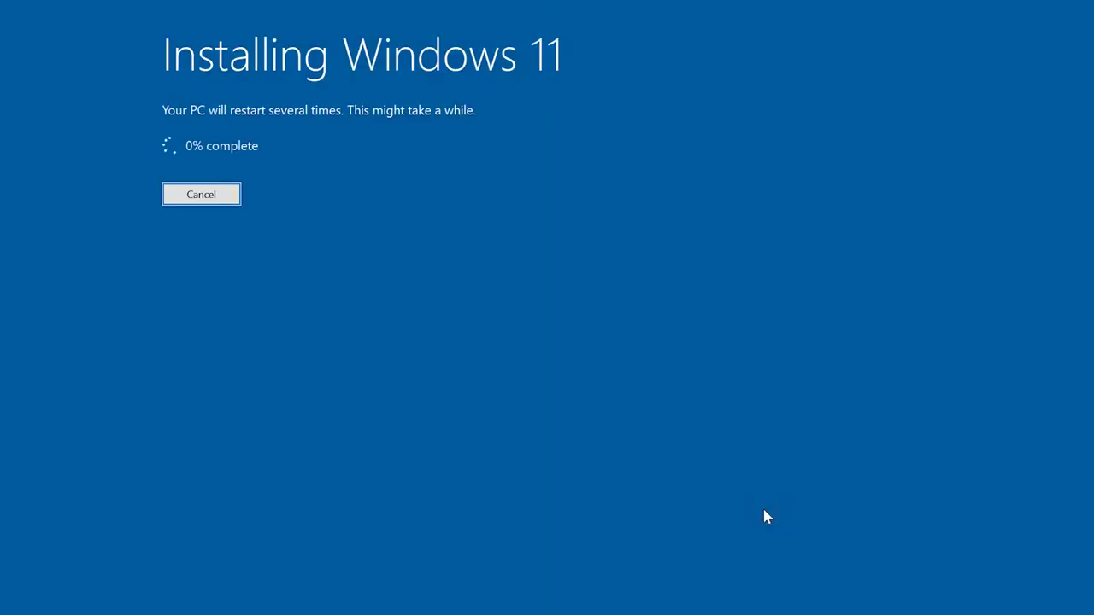